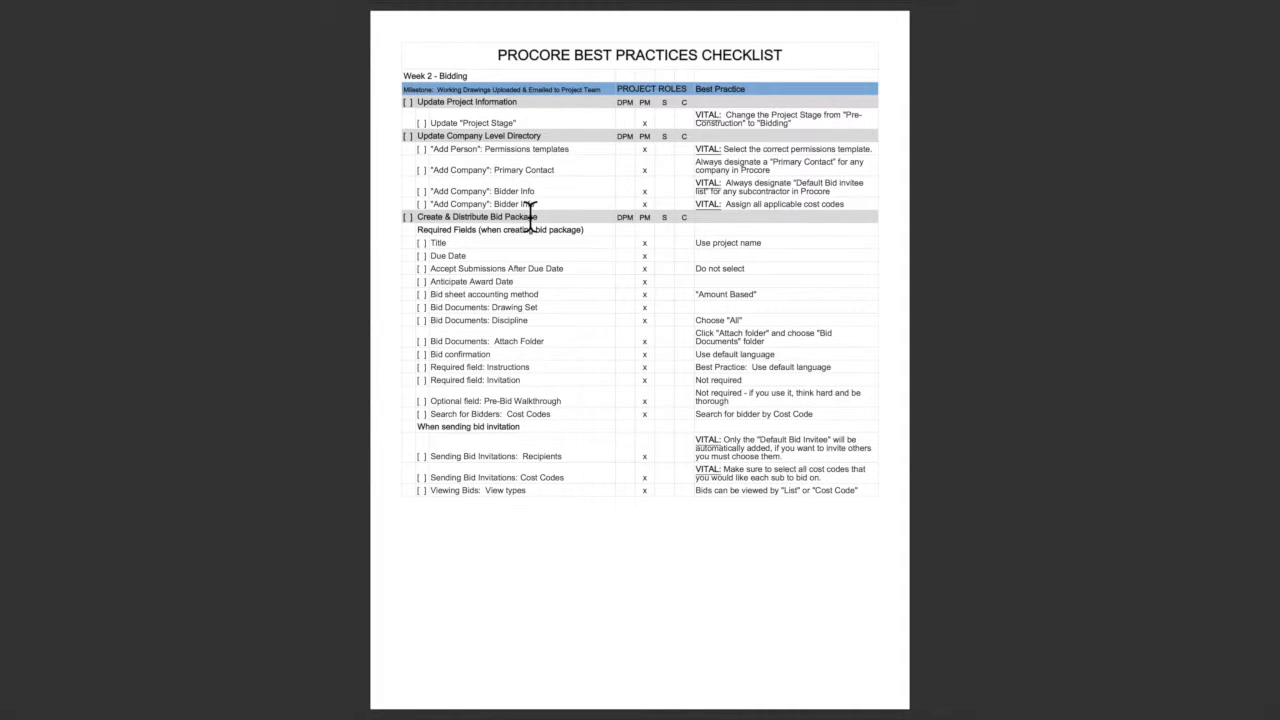
Switch to Procore and start a new bid package in the project's Bidding tool, titled "Project 18".
key("super+Tab")
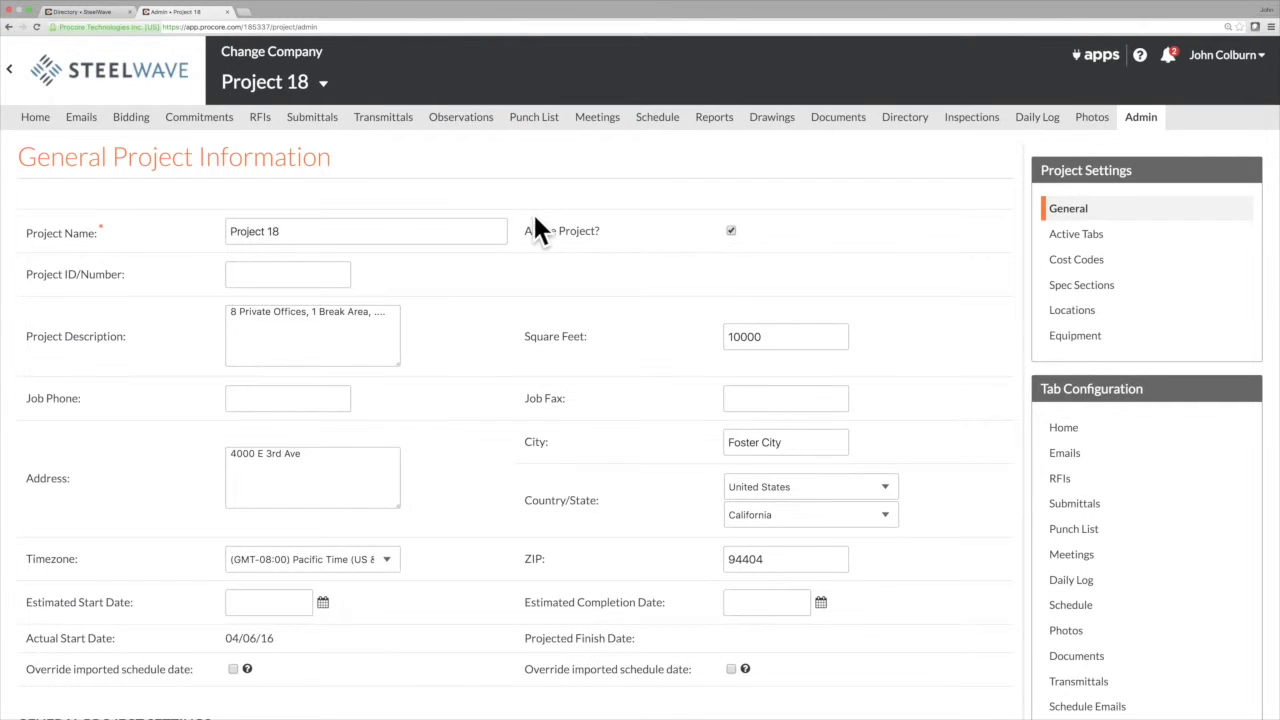
left_click(133, 121)
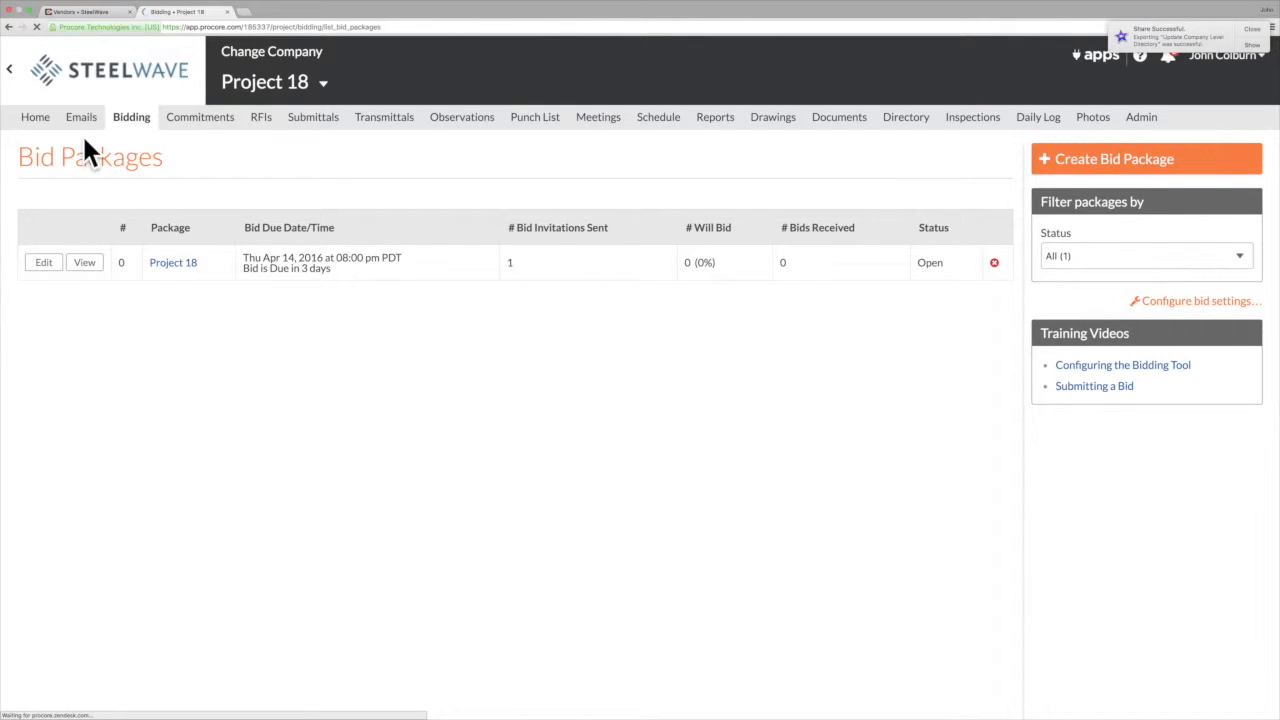
left_click(1097, 173)
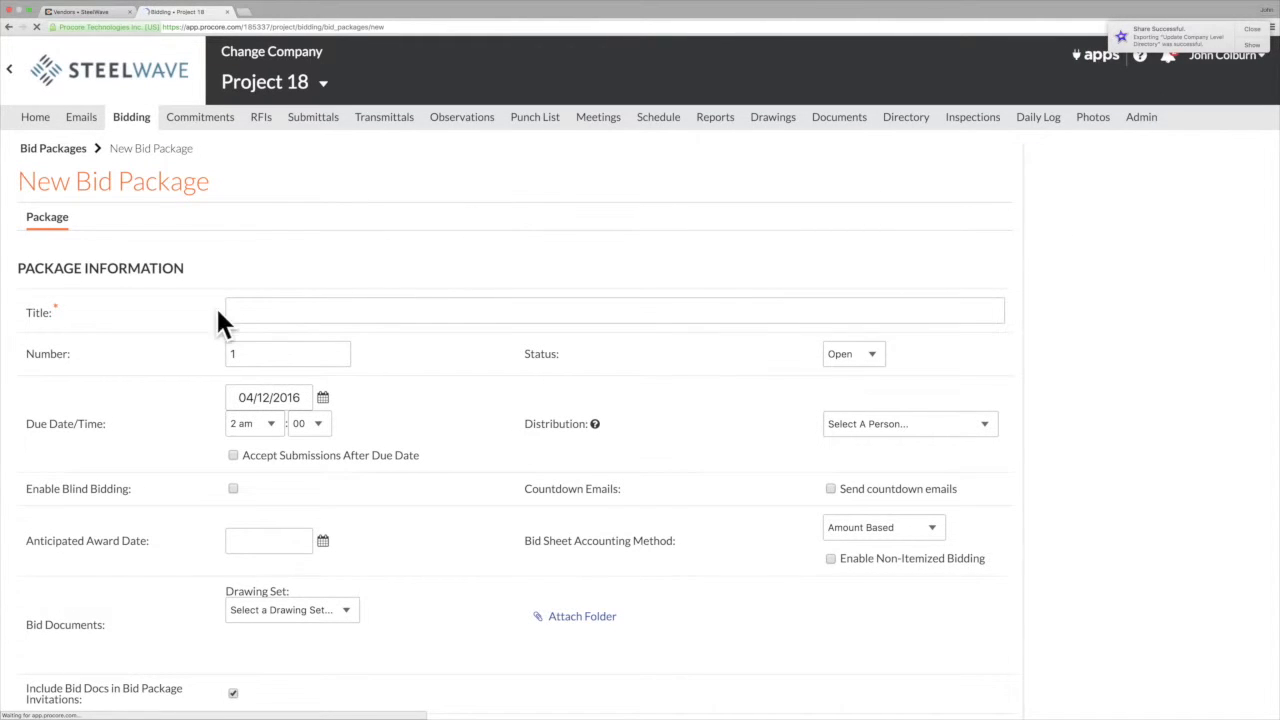
left_click(246, 309)
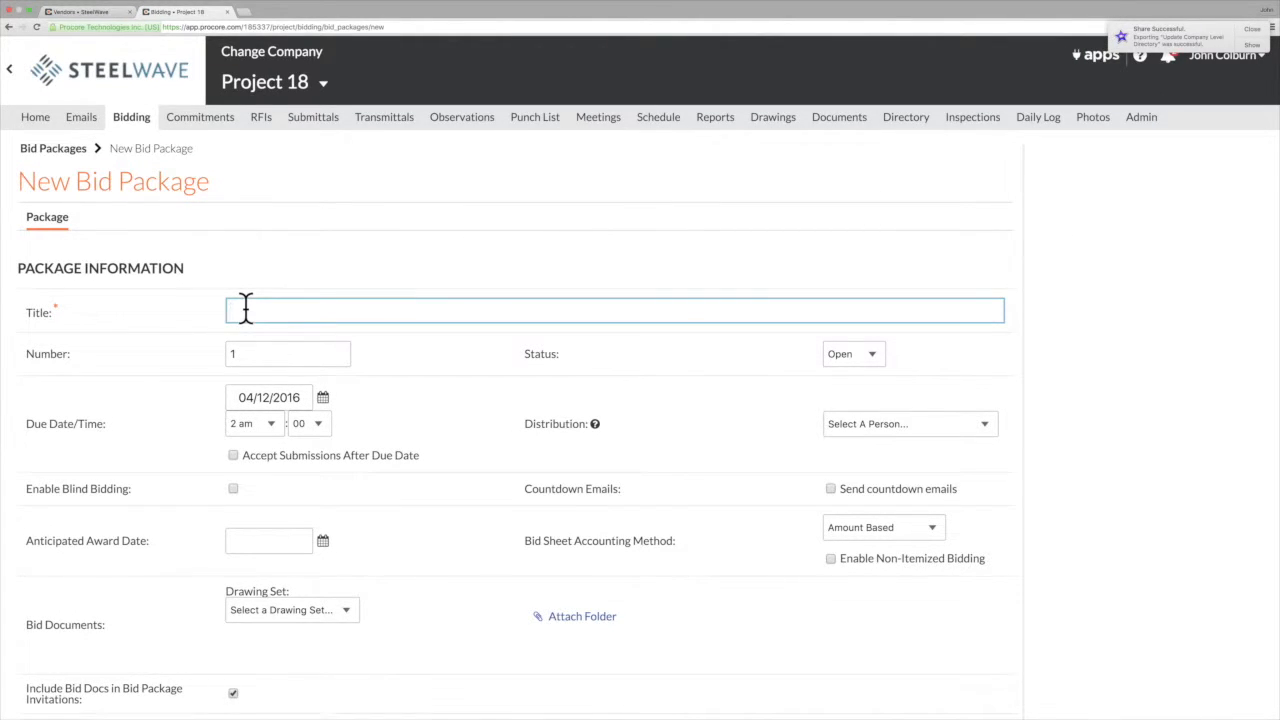
key("super+Tab")
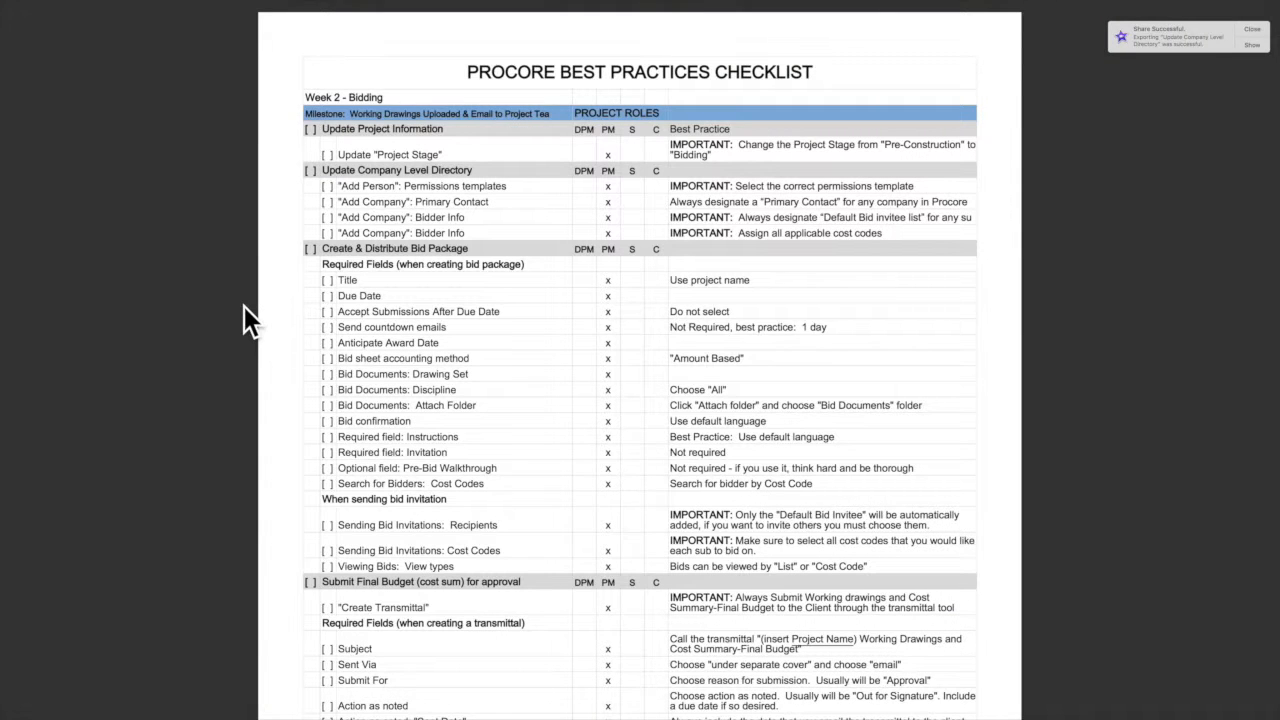
key("super+Tab")
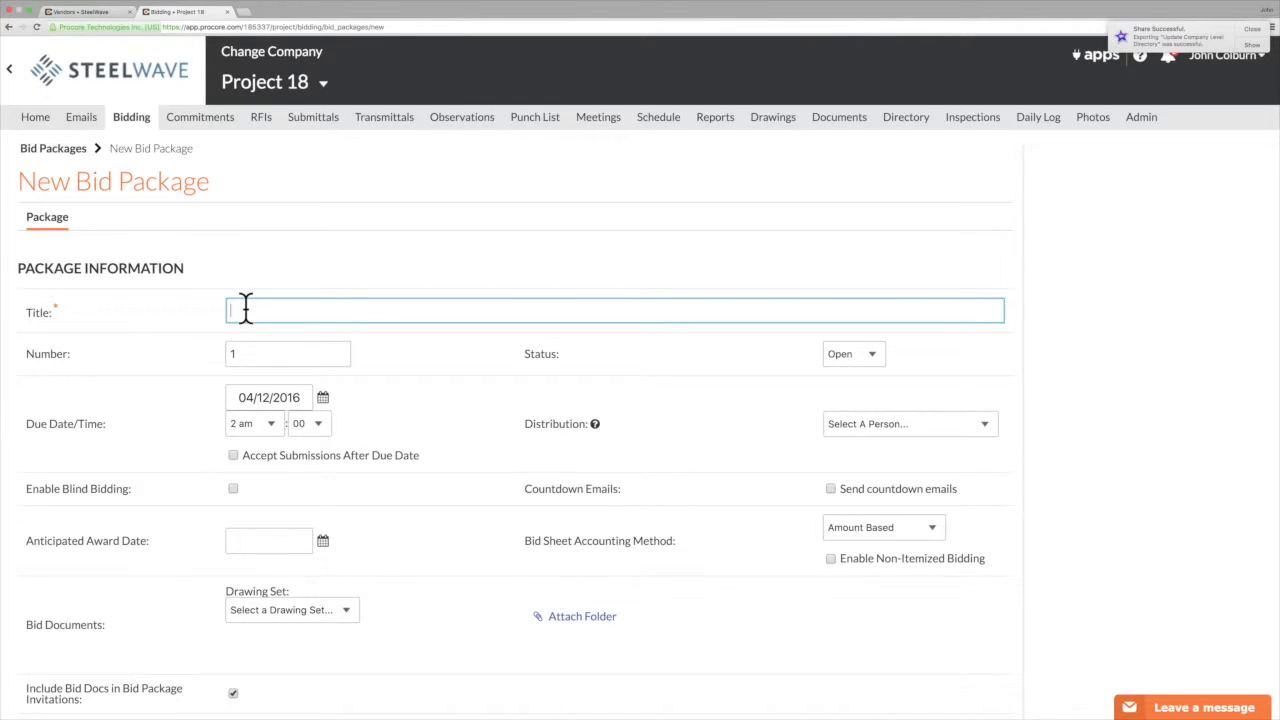
type("Project 18")
Set the bid package's due date to 04/21/2016 and enable countdown emails starting 1 day before the due date.
left_click(290, 397)
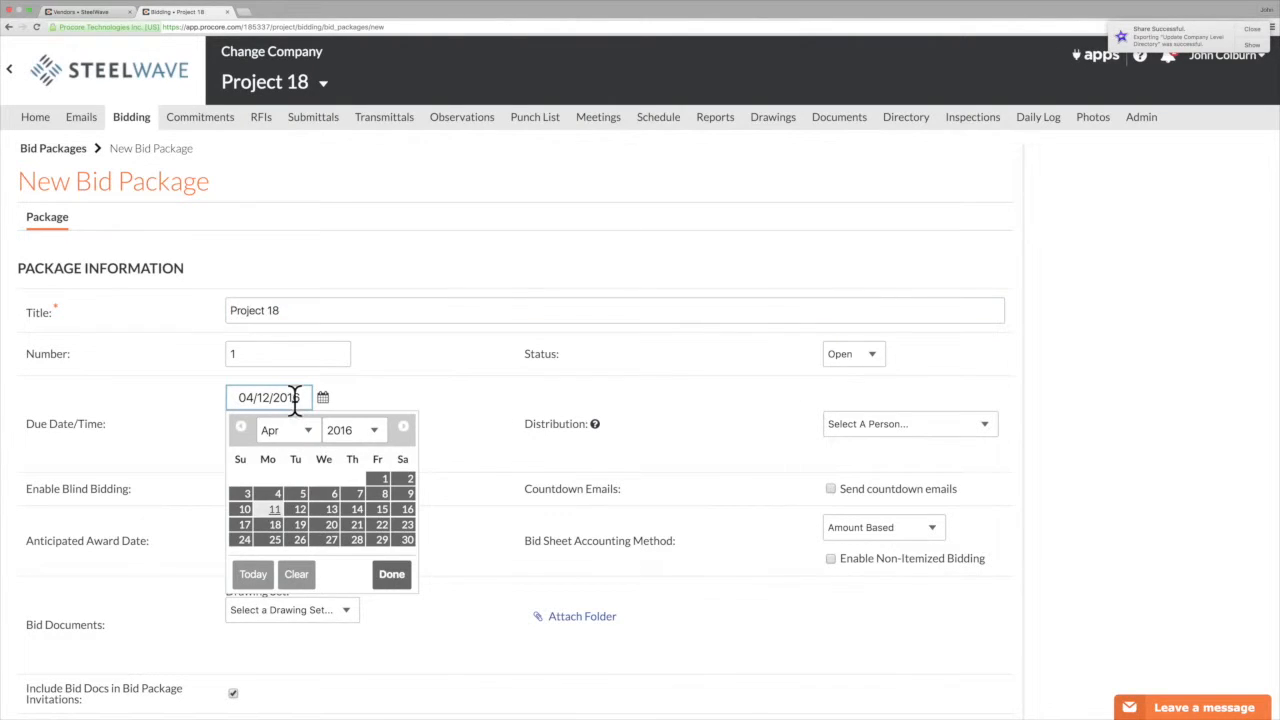
left_click(356, 524)
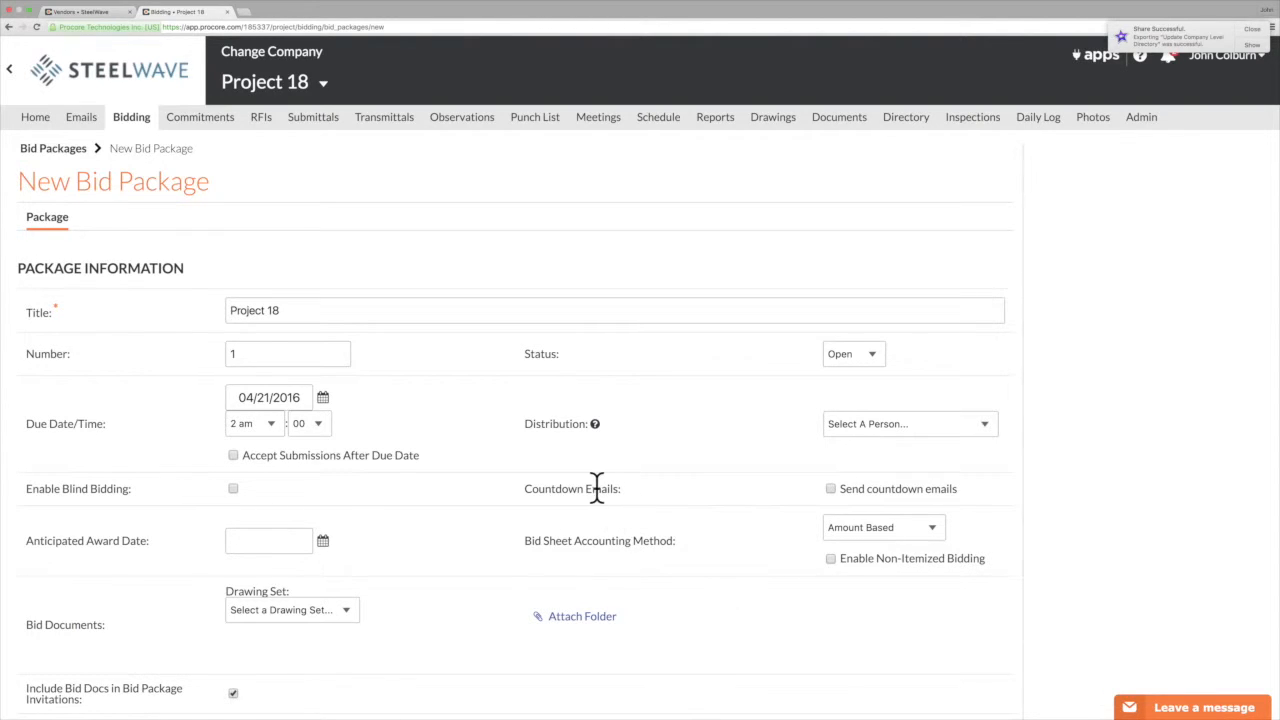
left_click(831, 489)
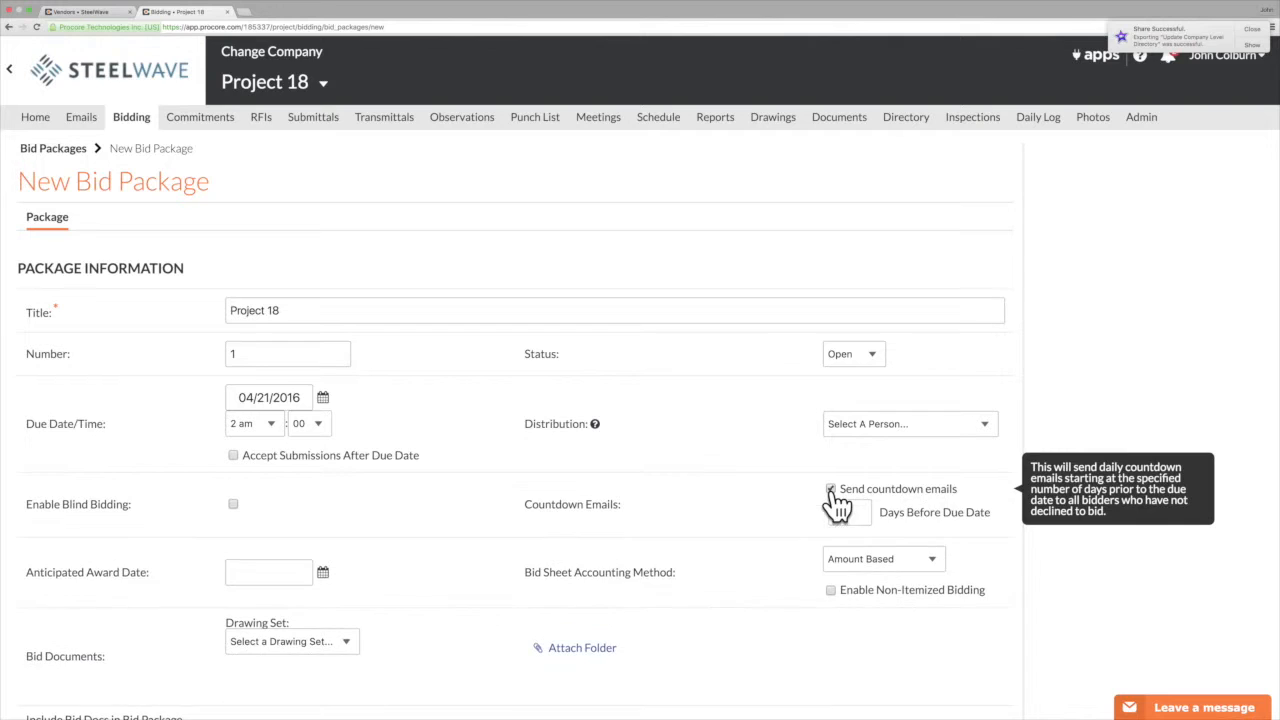
left_click(849, 512)
type("1")
left_click(724, 538)
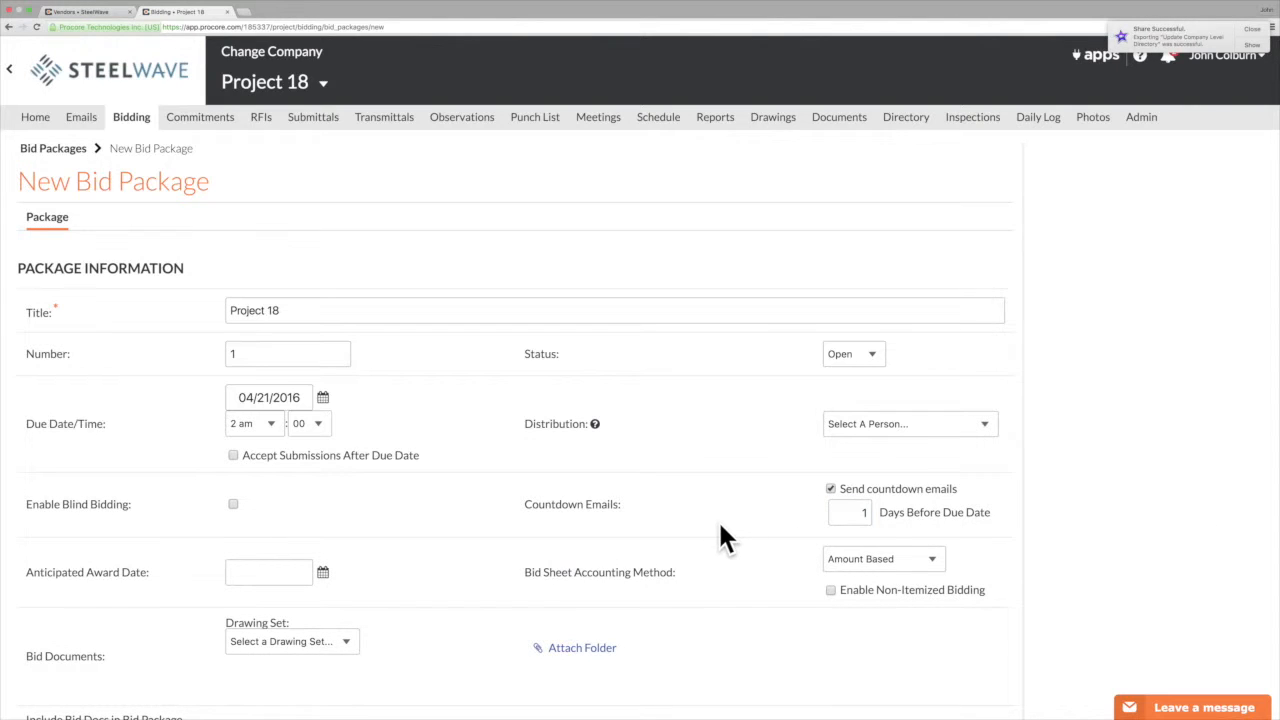
mouse_move(876, 510)
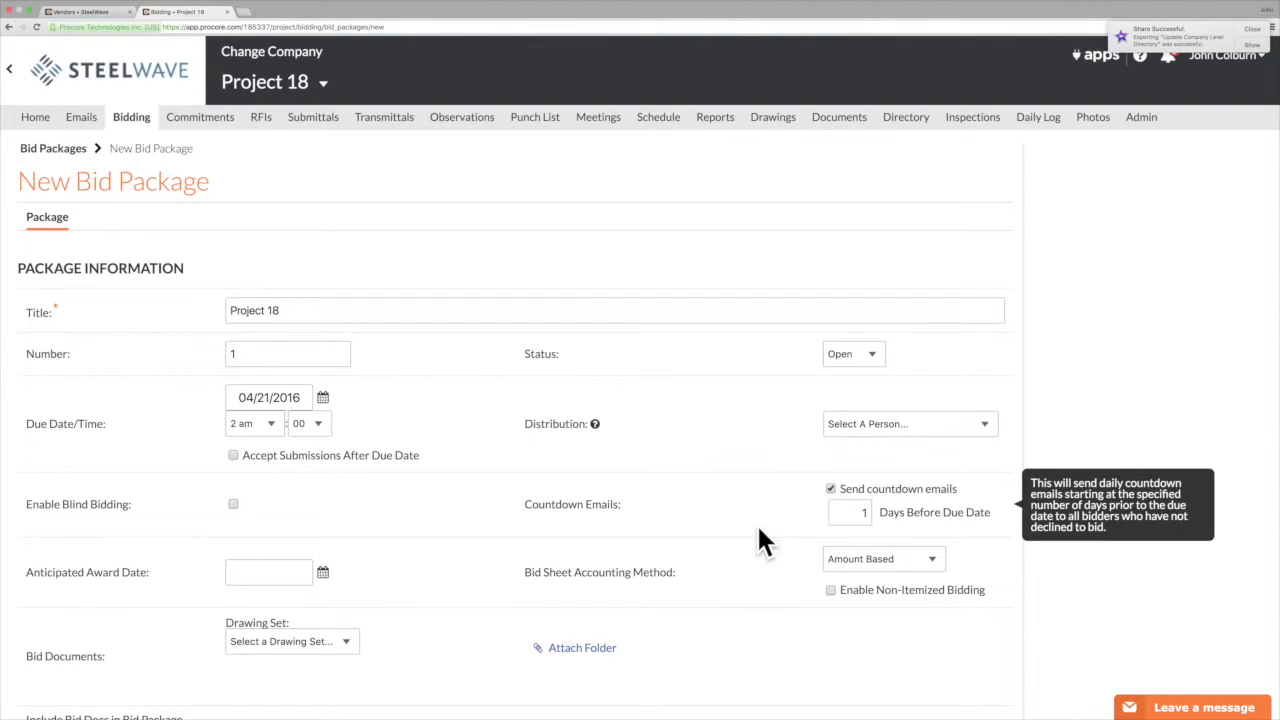
Set the bid package's anticipated award date to 04/28/2016.
scroll(372, 548, "down", 3)
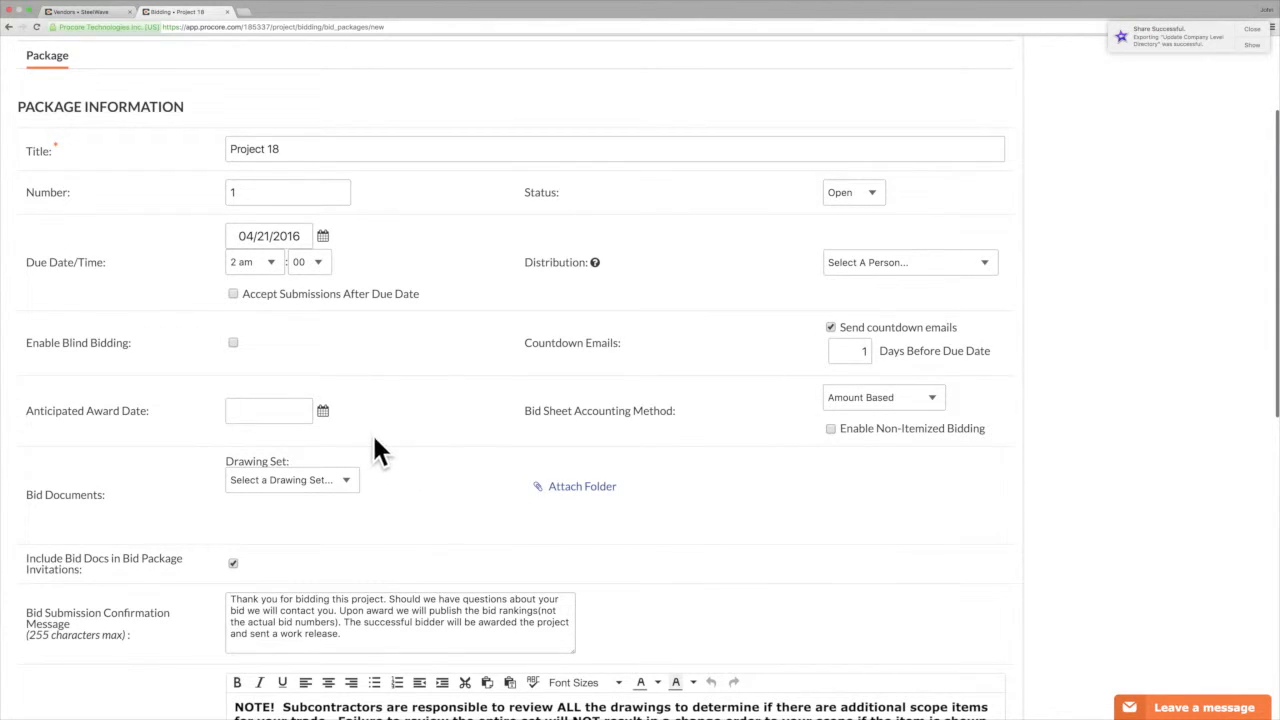
left_click(292, 414)
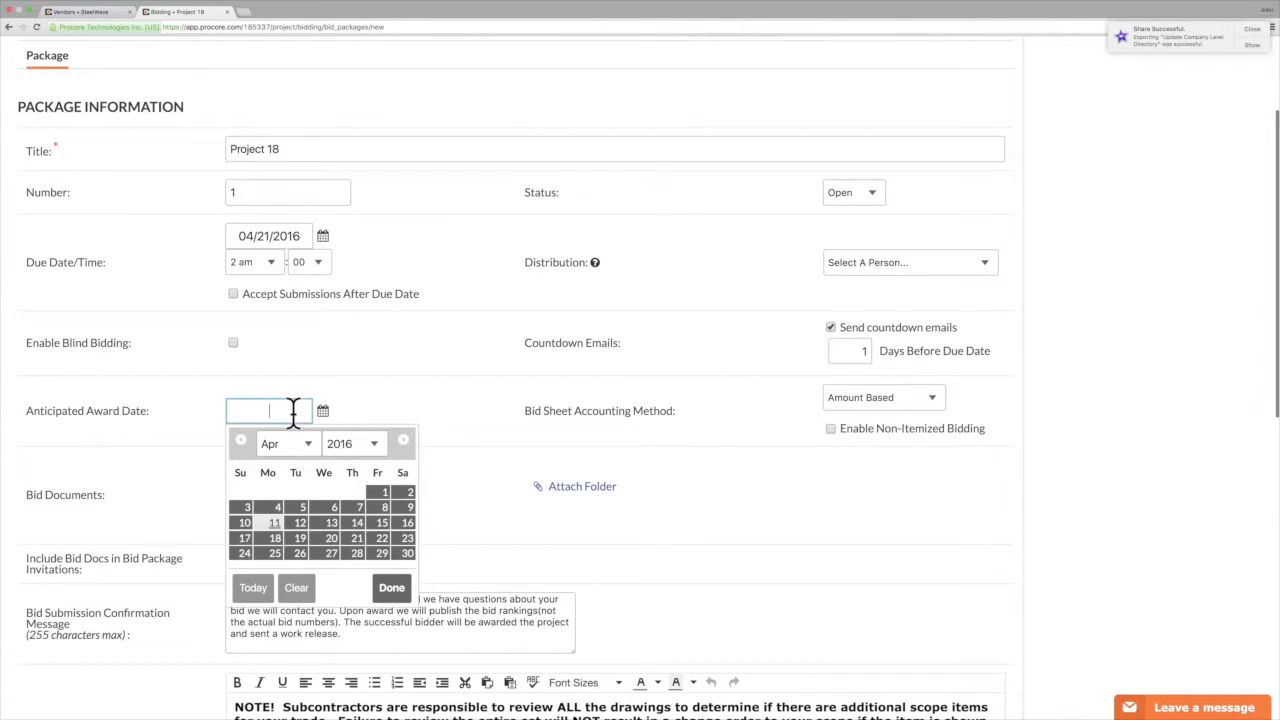
left_click(357, 555)
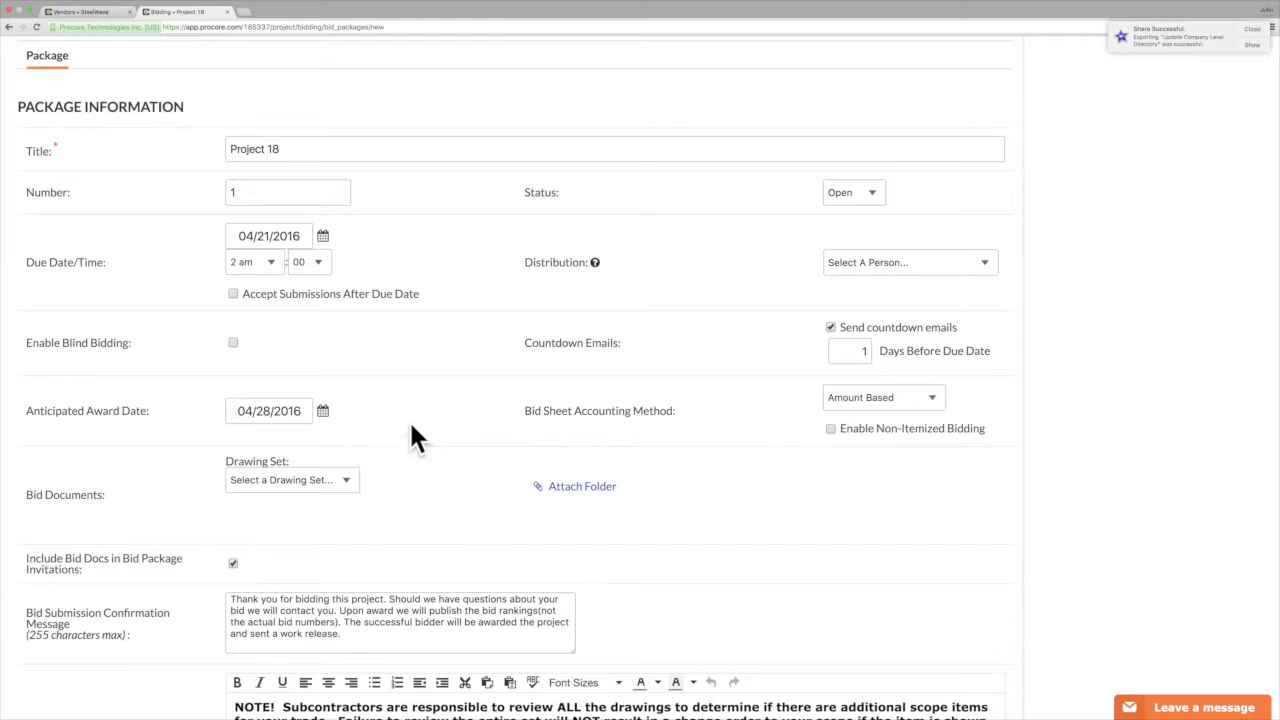
Choose Bidding Set as the drawing set for the bid documents and attach the Bidding Documents folder.
scroll(470, 432, "down", 2)
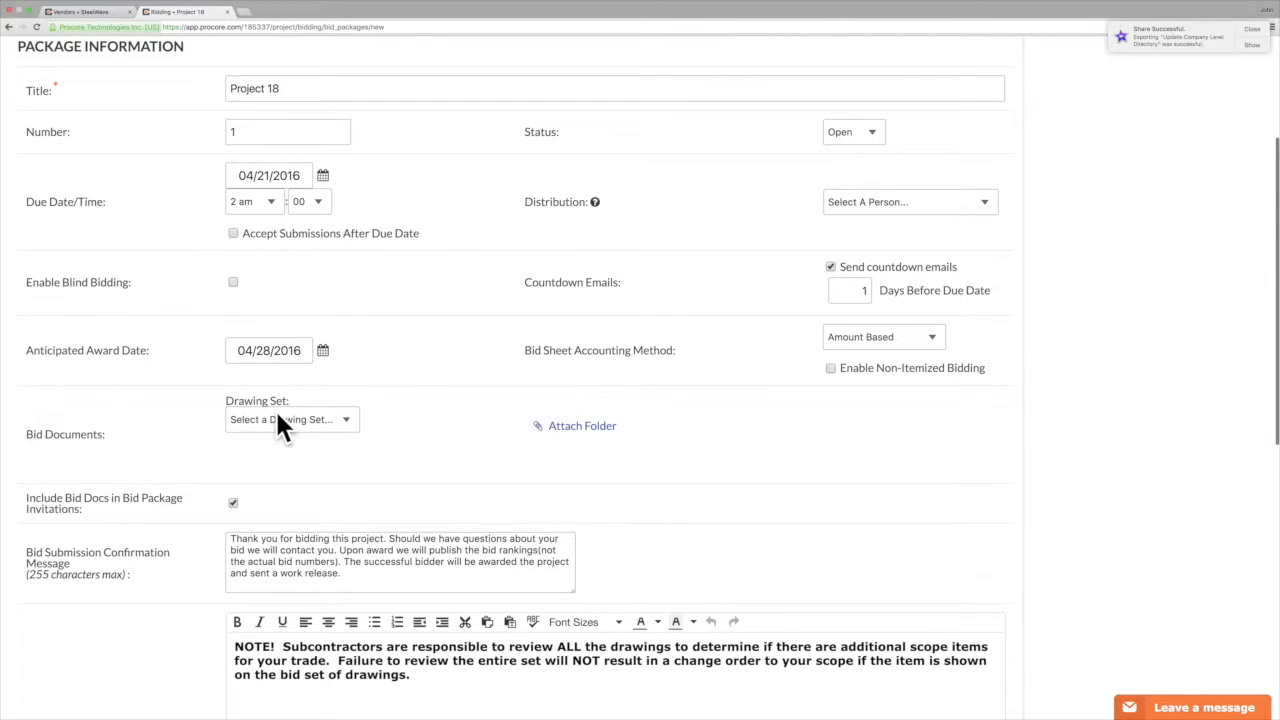
left_click(252, 420)
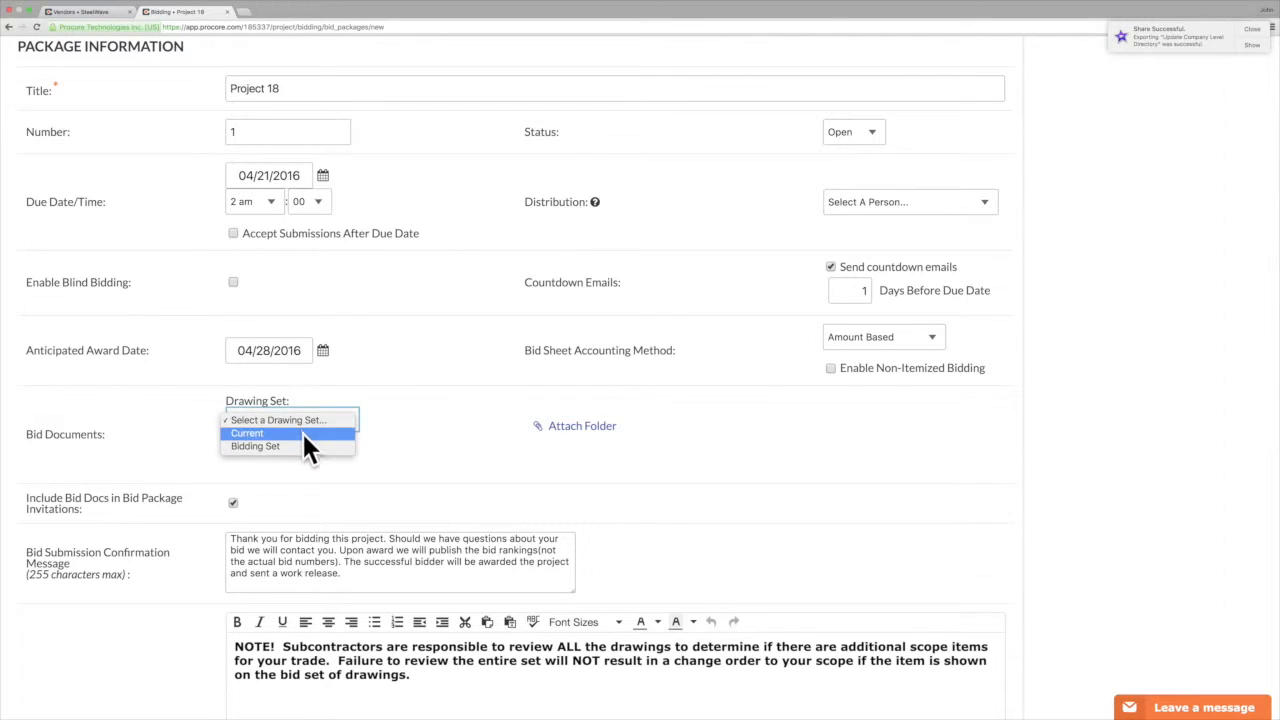
left_click(260, 445)
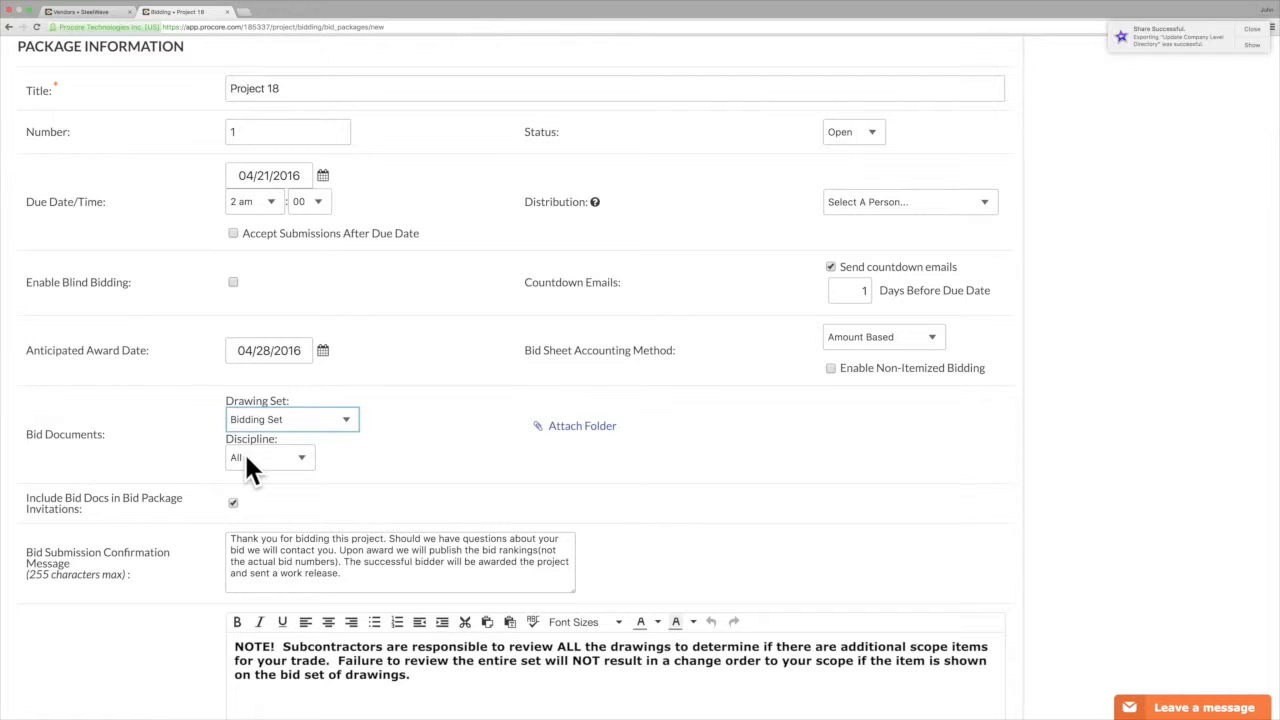
left_click(576, 426)
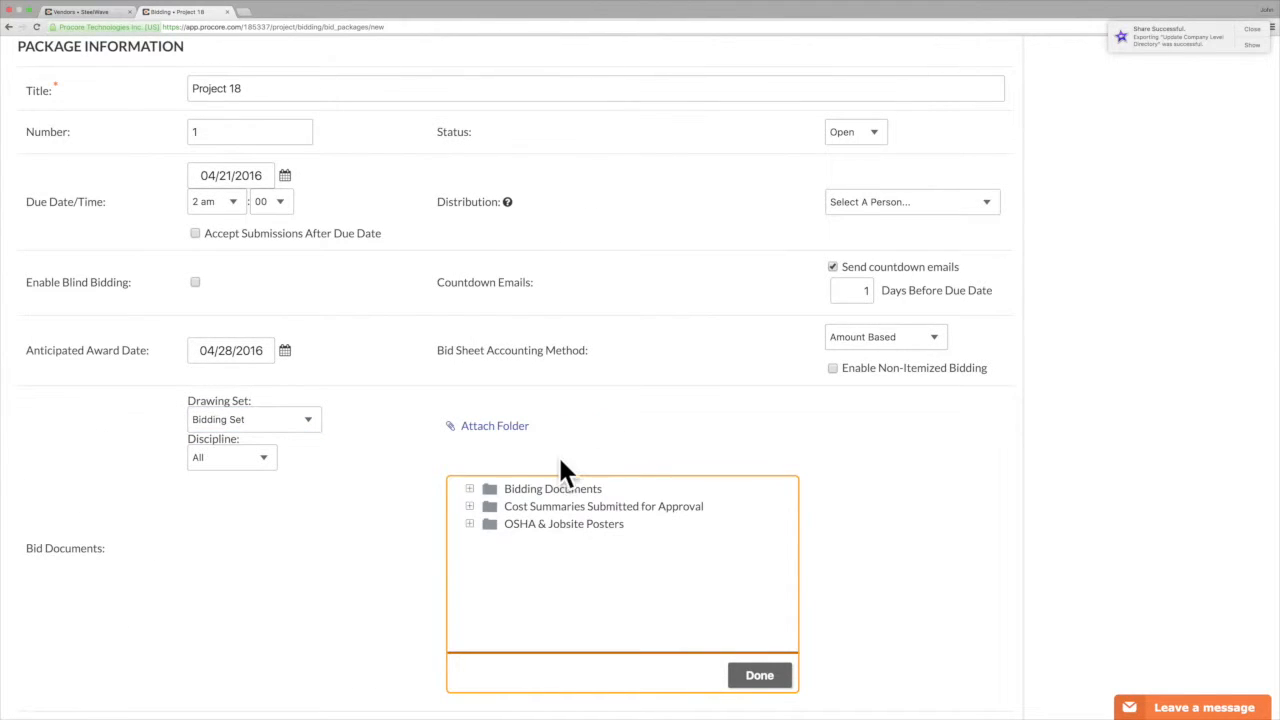
left_click(517, 488)
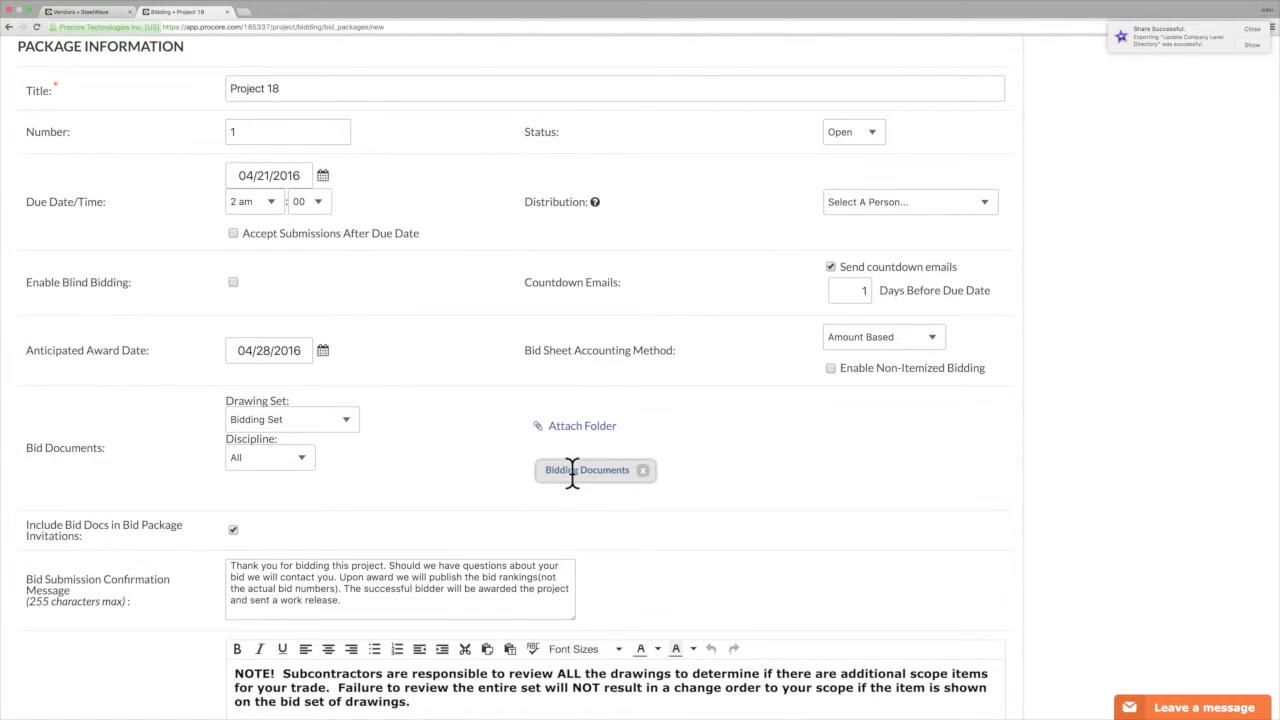
Review the default bid submission confirmation message, the bid instructions and the invitation email text field.
scroll(450, 490, "down", 1)
scroll(450, 500, "down", 2)
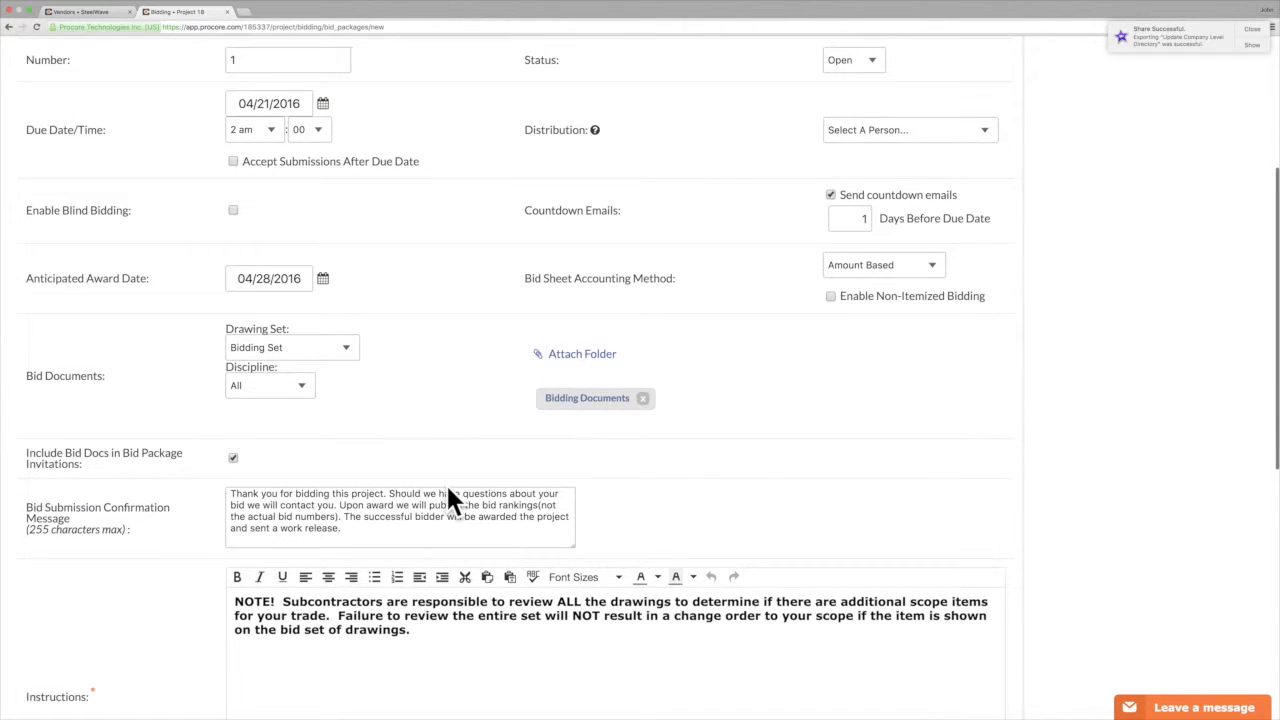
mouse_move(528, 494)
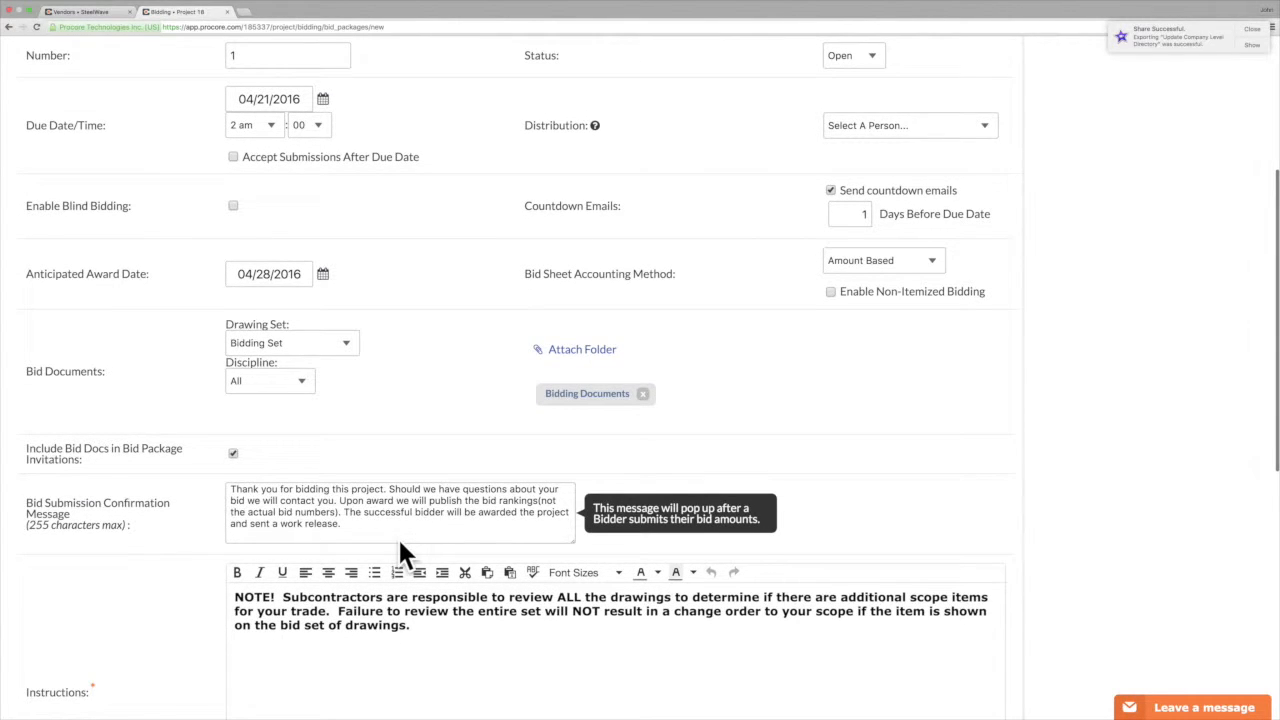
scroll(397, 536, "down", 2)
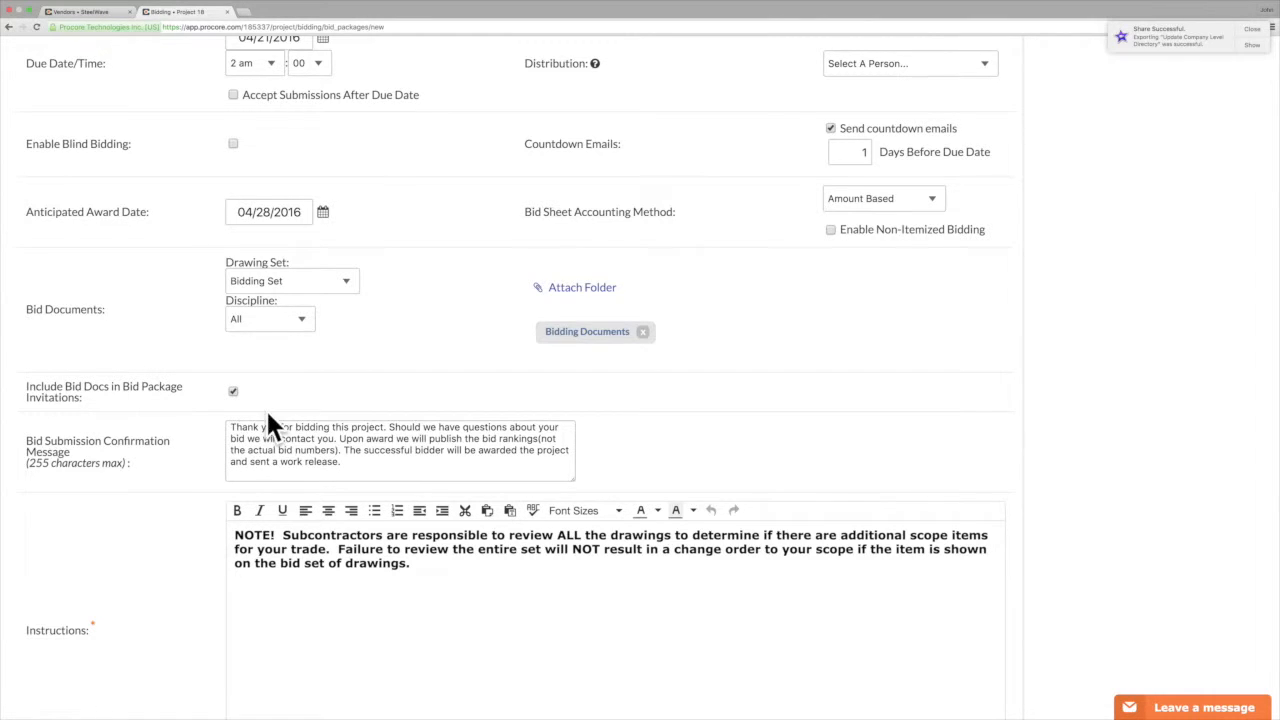
scroll(316, 409, "down", 5)
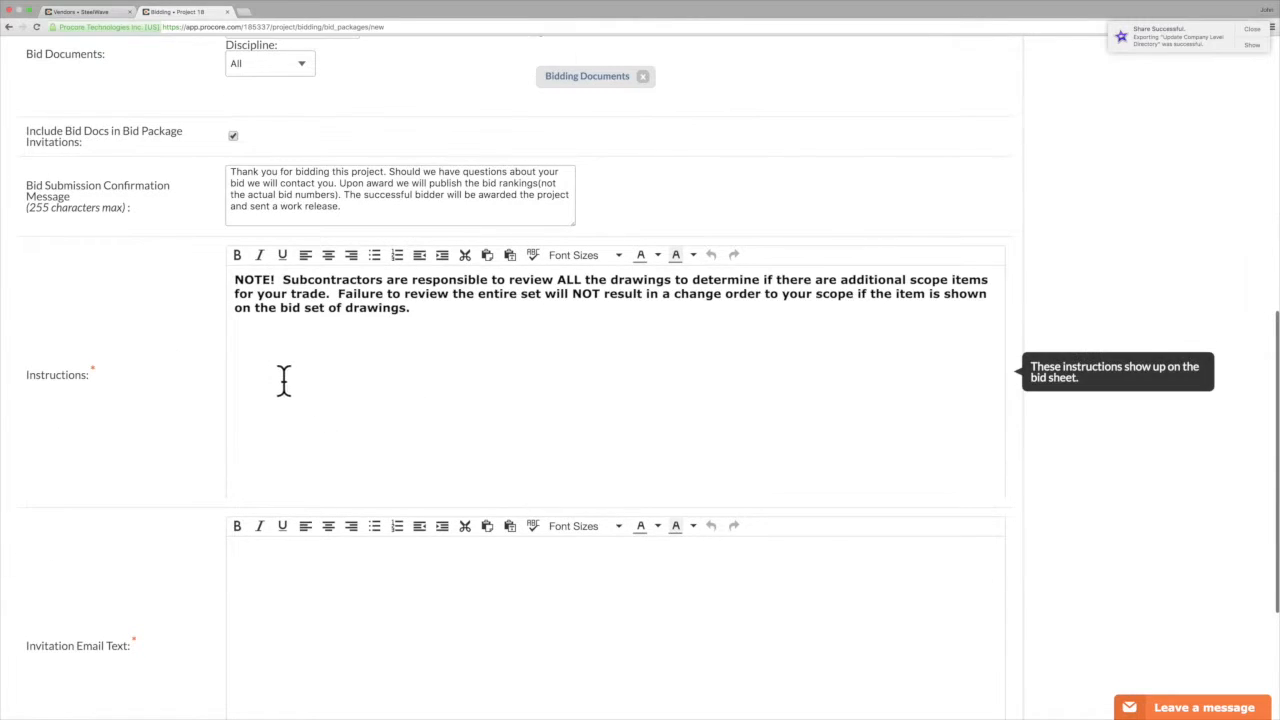
left_click(371, 190)
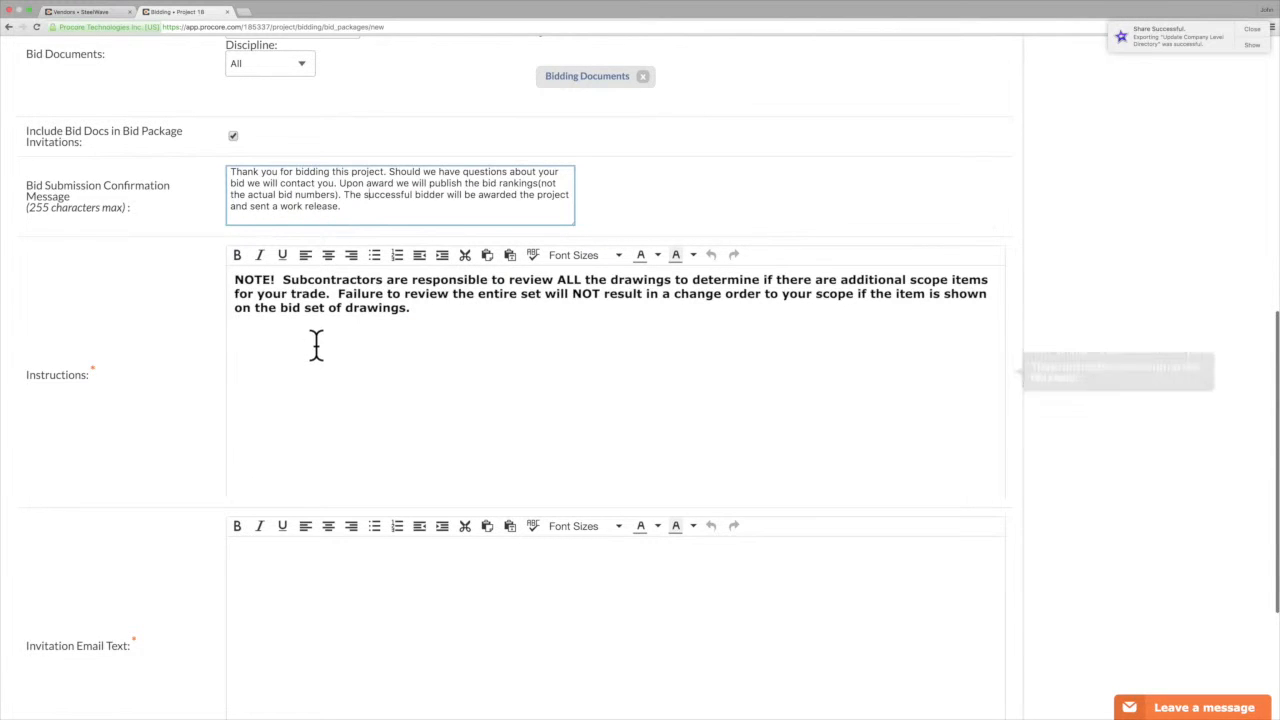
scroll(316, 345, "down", 1)
scroll(316, 345, "down", 5)
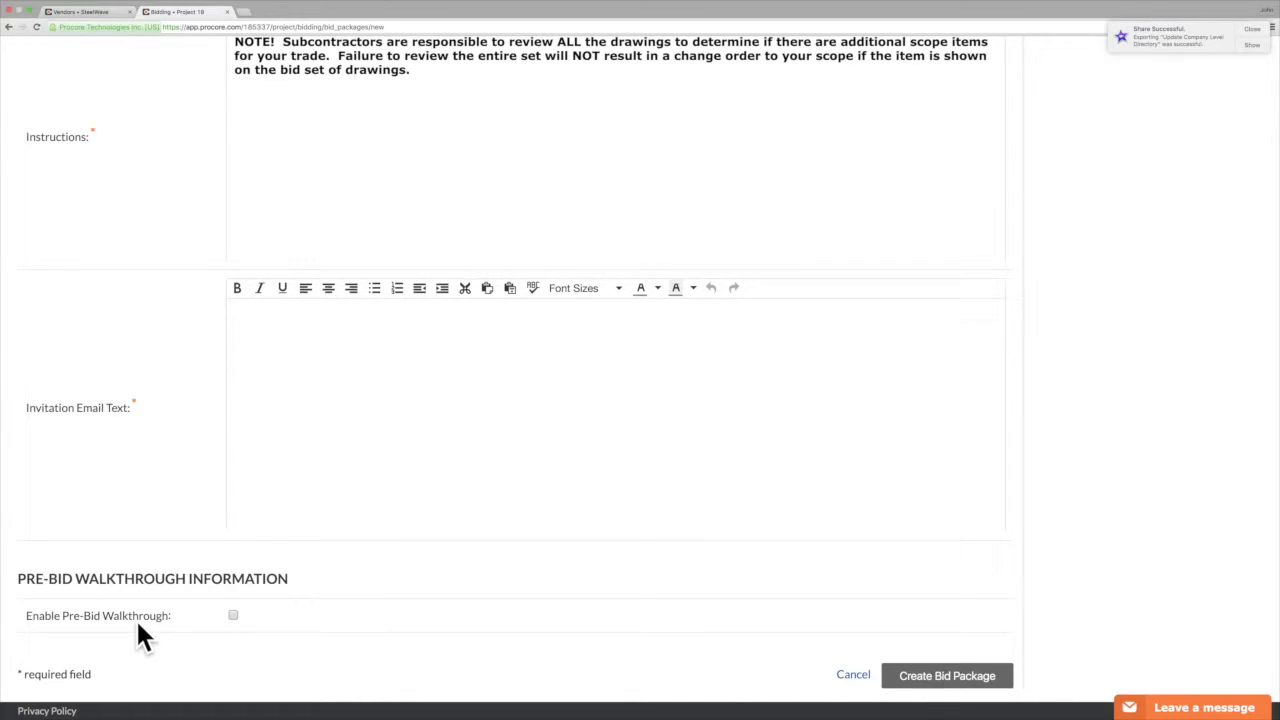
Enable the pre-bid walkthrough and set its date to 04/15/2016, leaving the walkthrough notes empty.
left_click(233, 616)
scroll(352, 605, "down", 3)
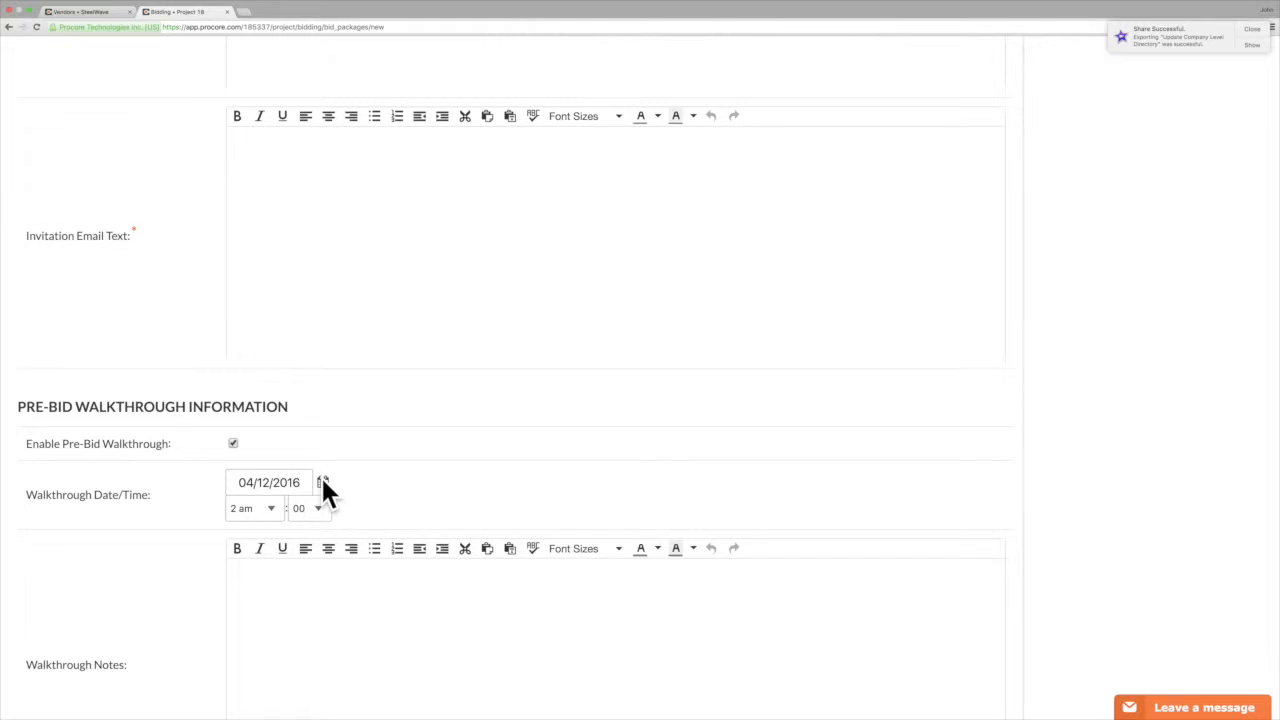
left_click(321, 480)
left_click(383, 596)
left_click(332, 589)
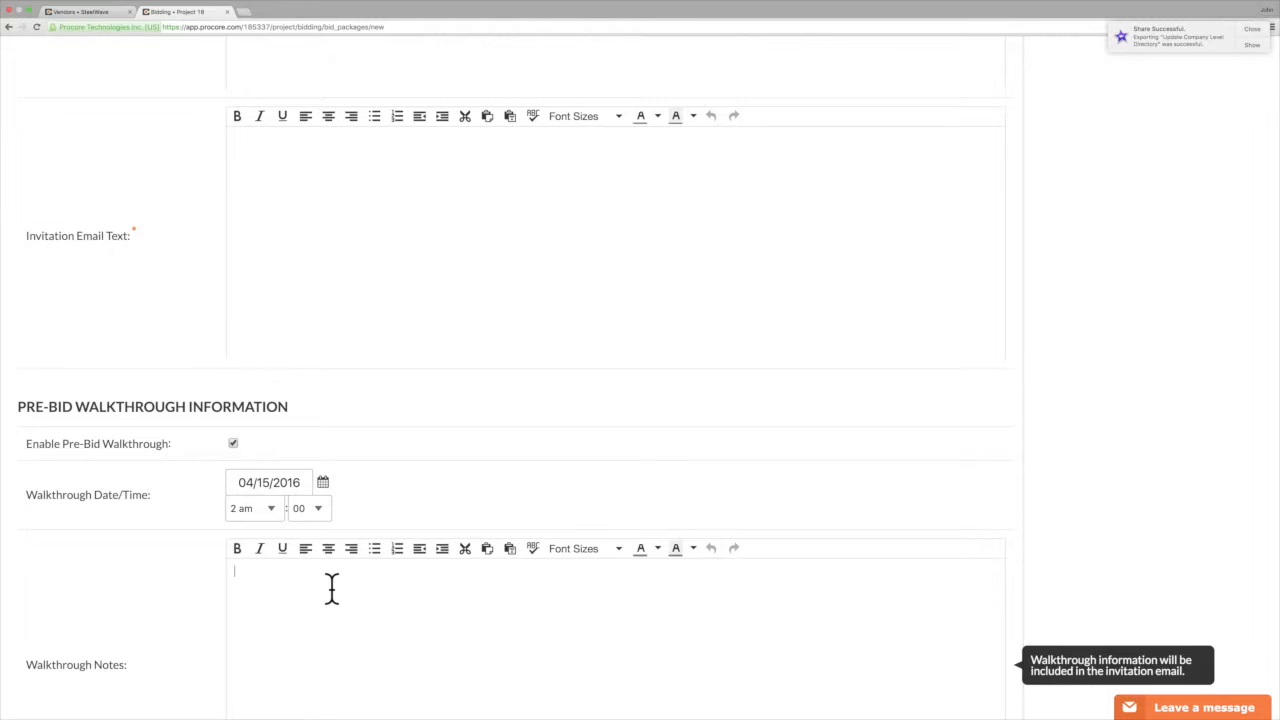
Create the bid package from the completed form.
scroll(332, 589, "down", 2)
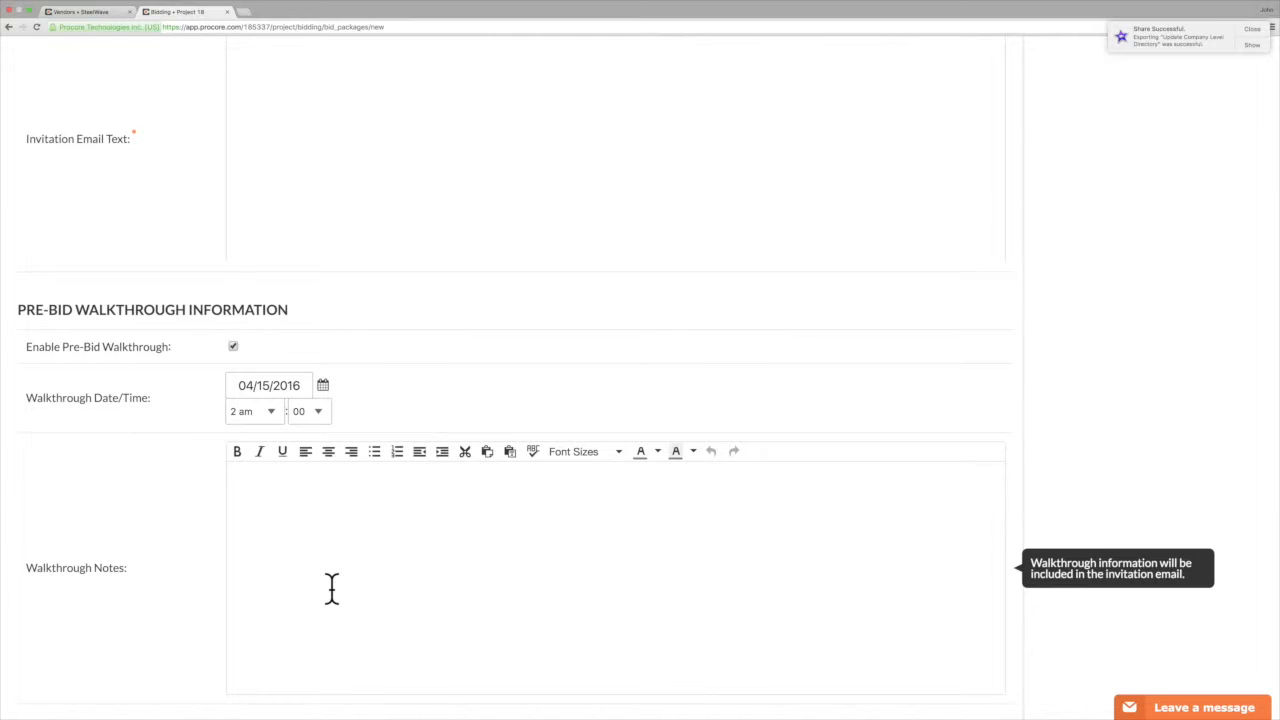
scroll(332, 588, "down", 2)
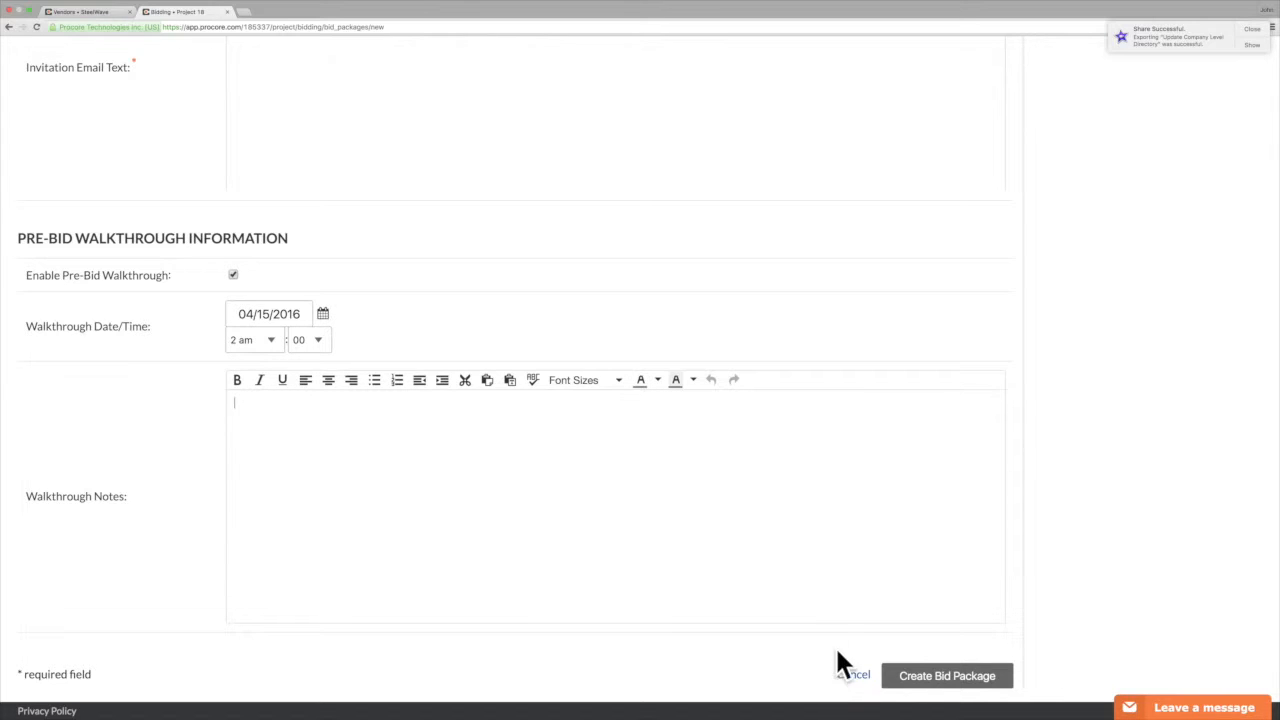
left_click(938, 684)
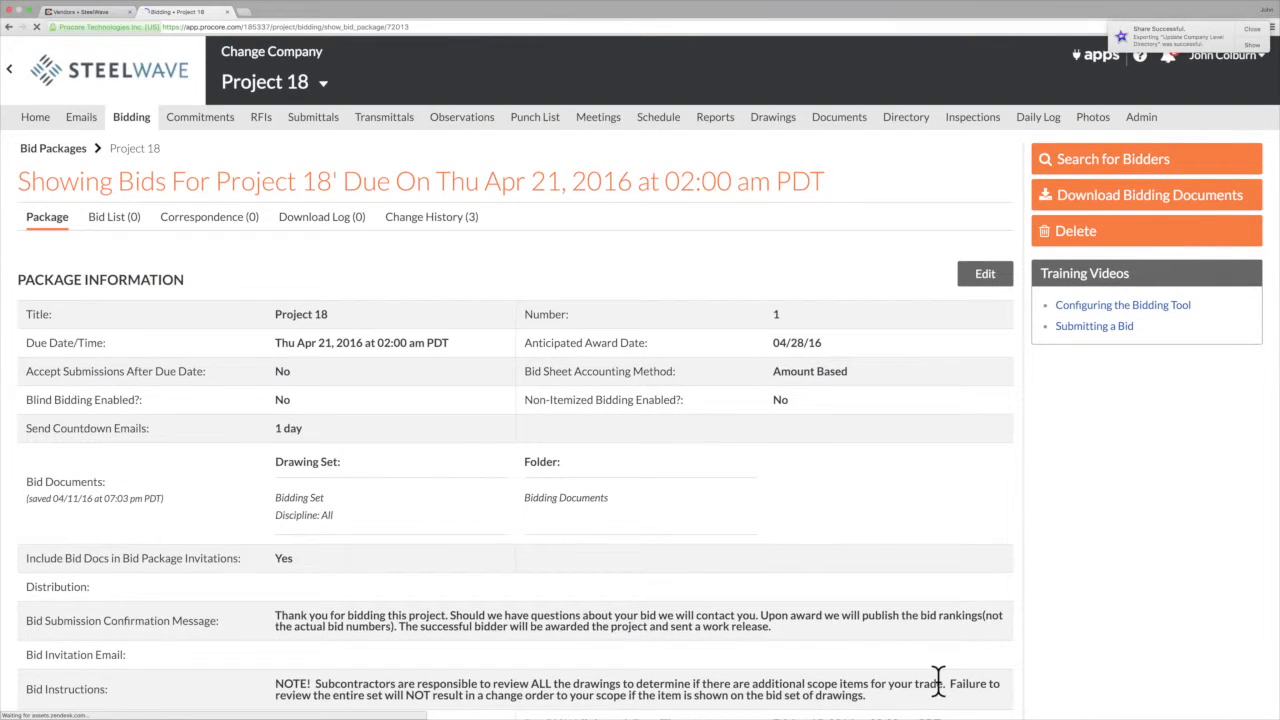
Look over the Project 18 package information, open its bid list and dismiss the sharing notification.
scroll(683, 521, "down", 1)
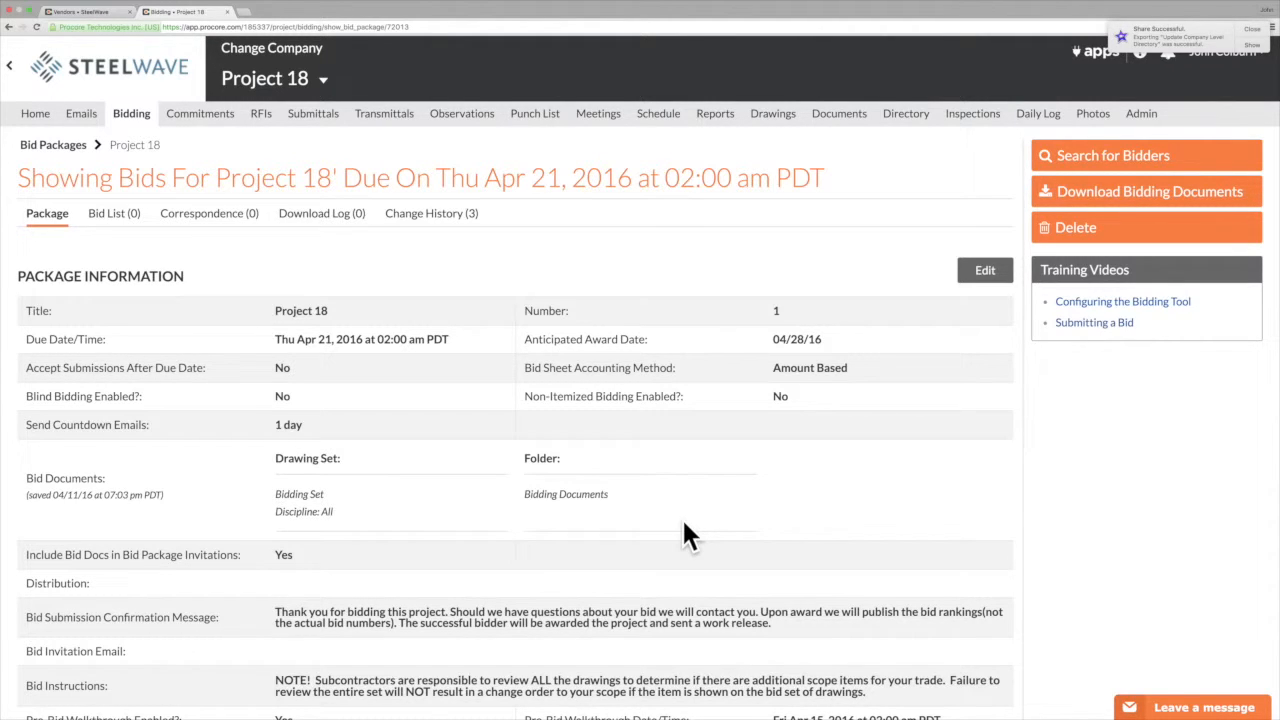
left_click(106, 222)
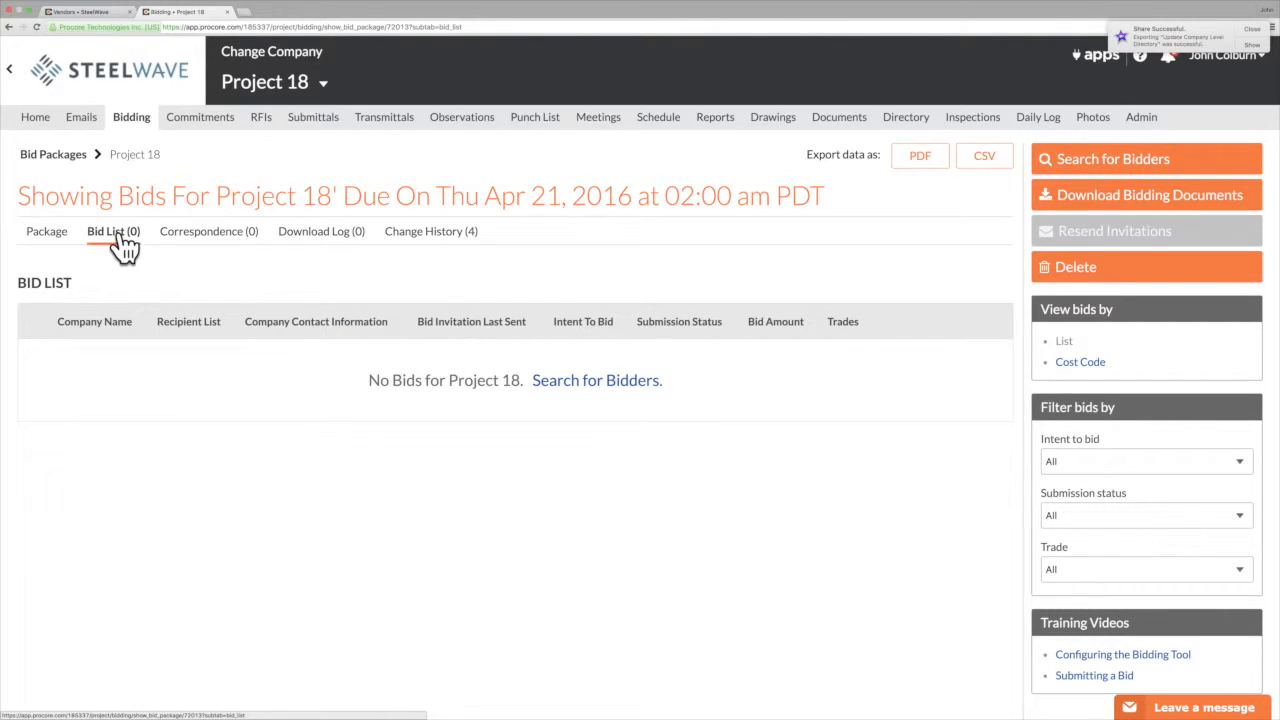
left_click(1252, 29)
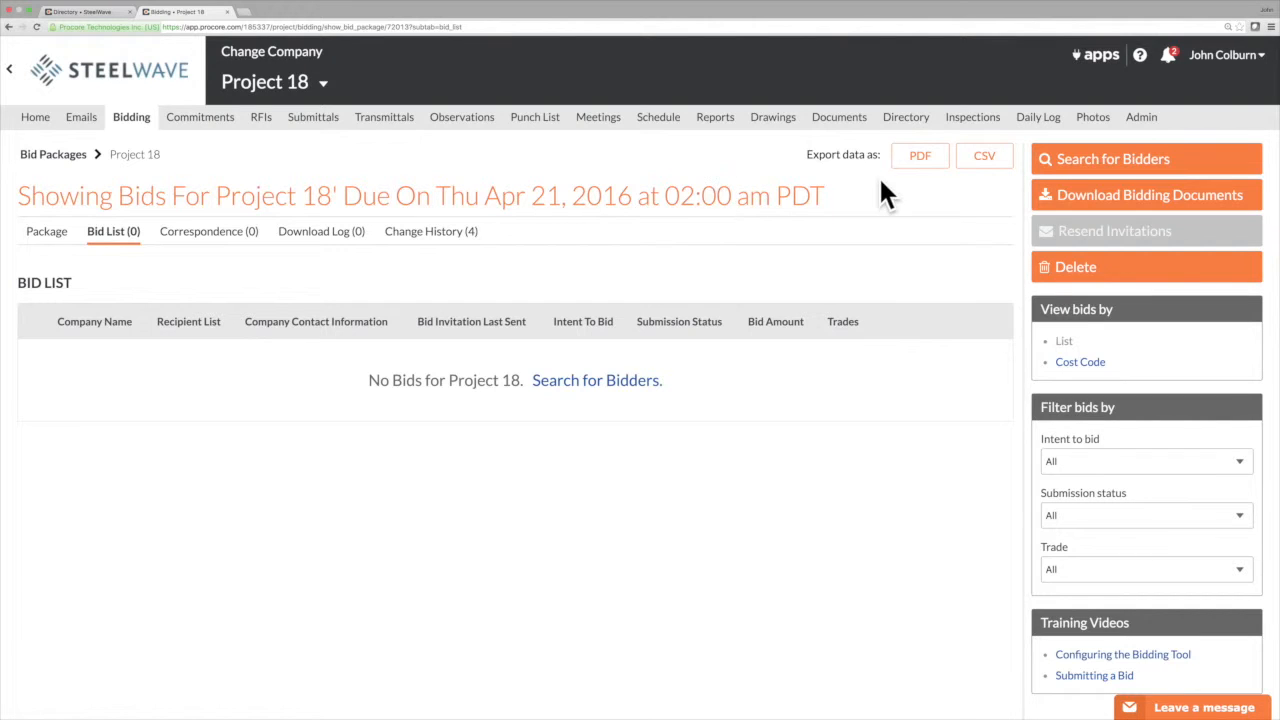
Search for bidders under cost code 02 - Site Construction and select Sub 02.0000 for the bid list.
left_click(1078, 168)
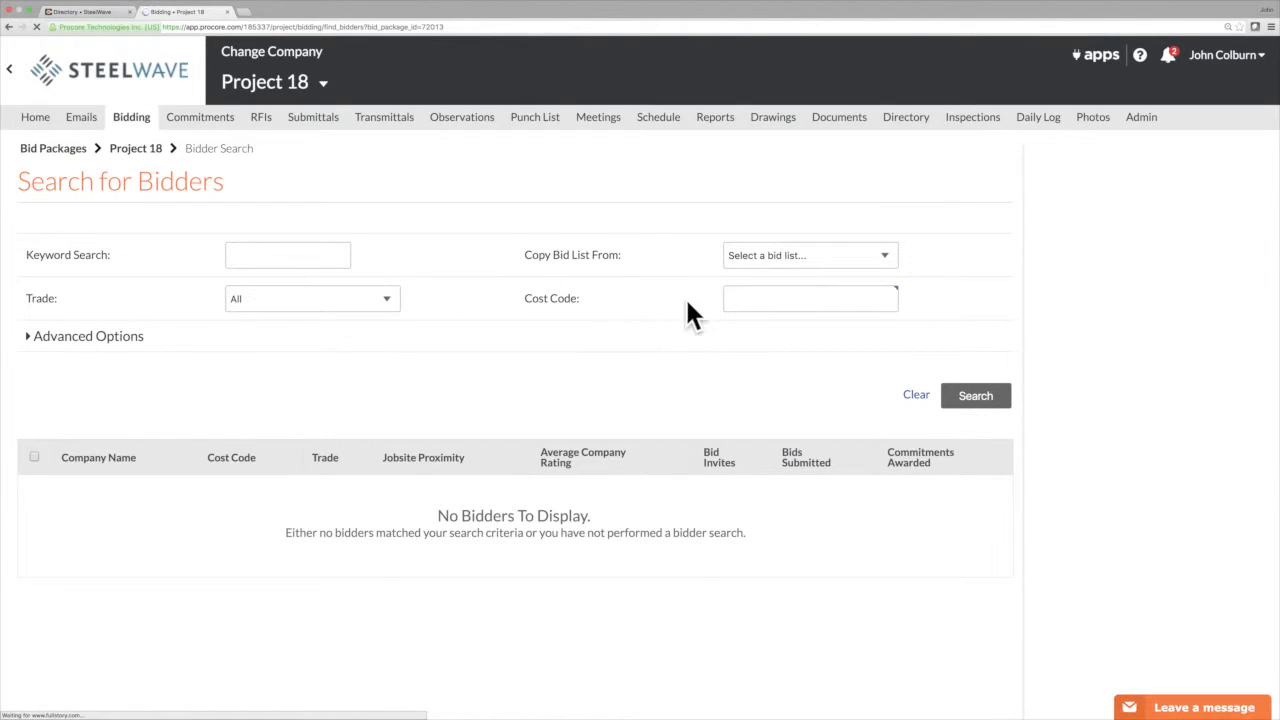
left_click(760, 297)
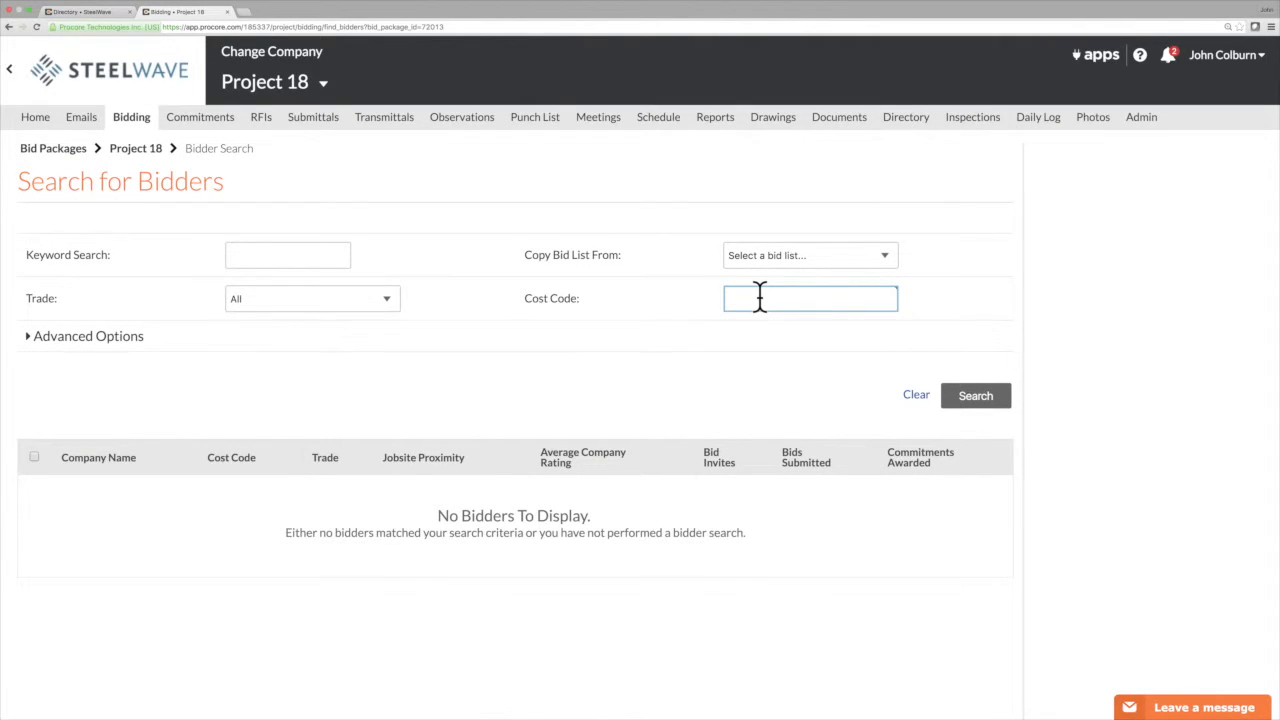
type("2")
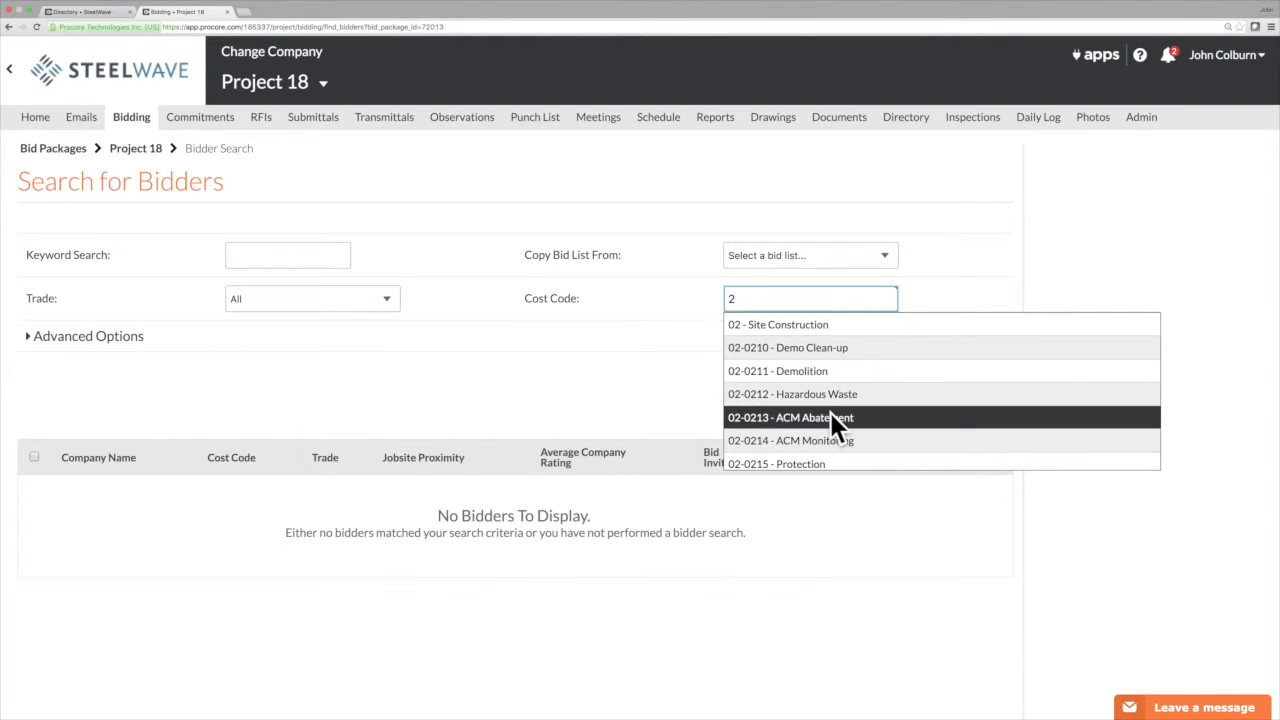
left_click(800, 324)
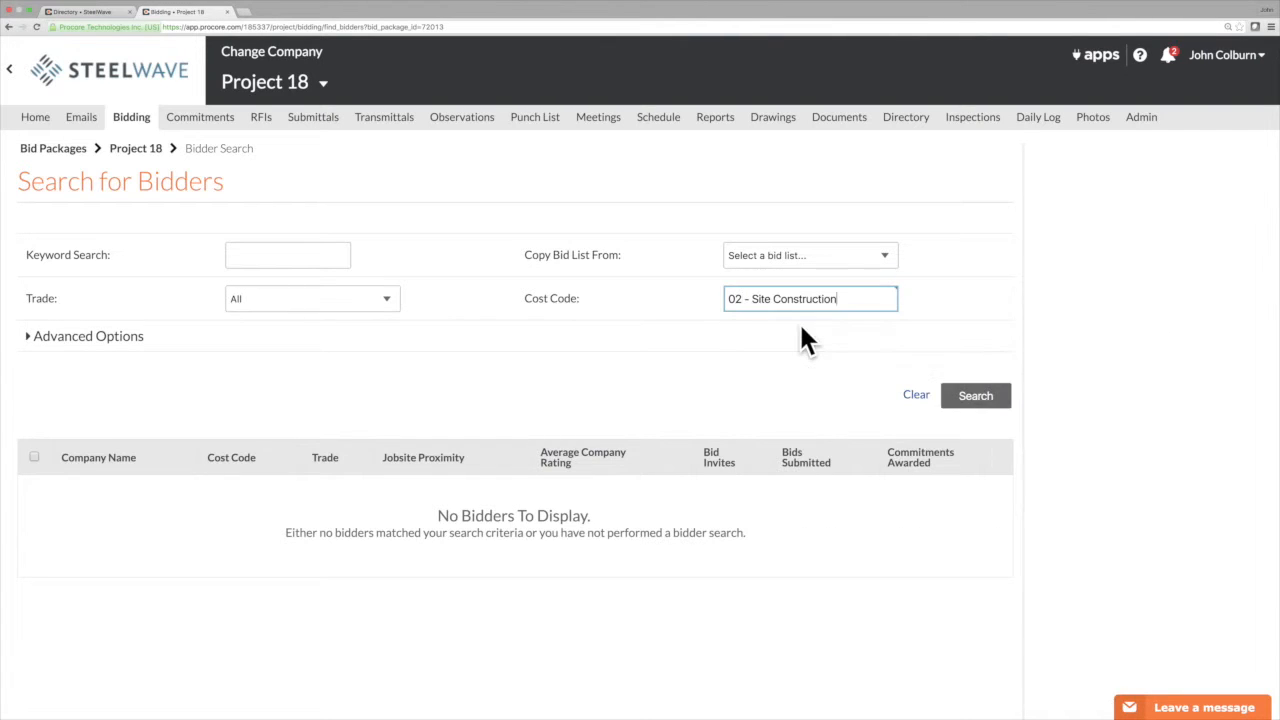
left_click(966, 400)
left_click(982, 400)
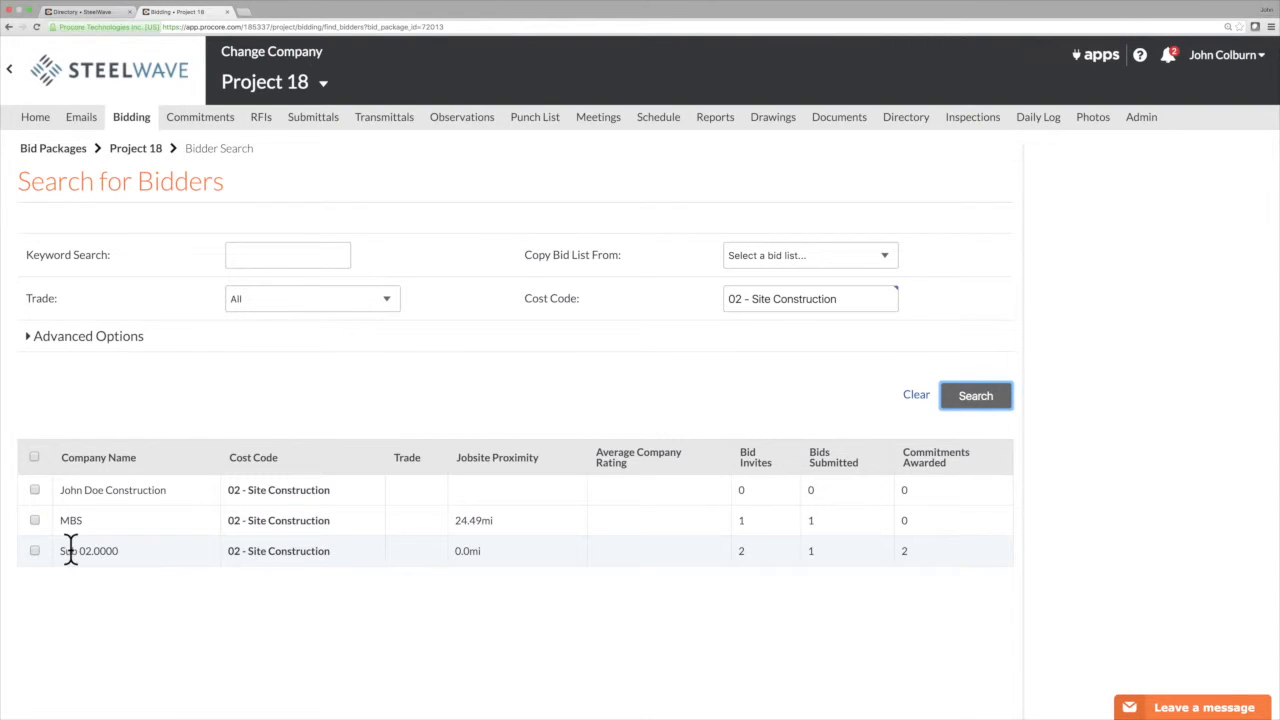
left_click(35, 552)
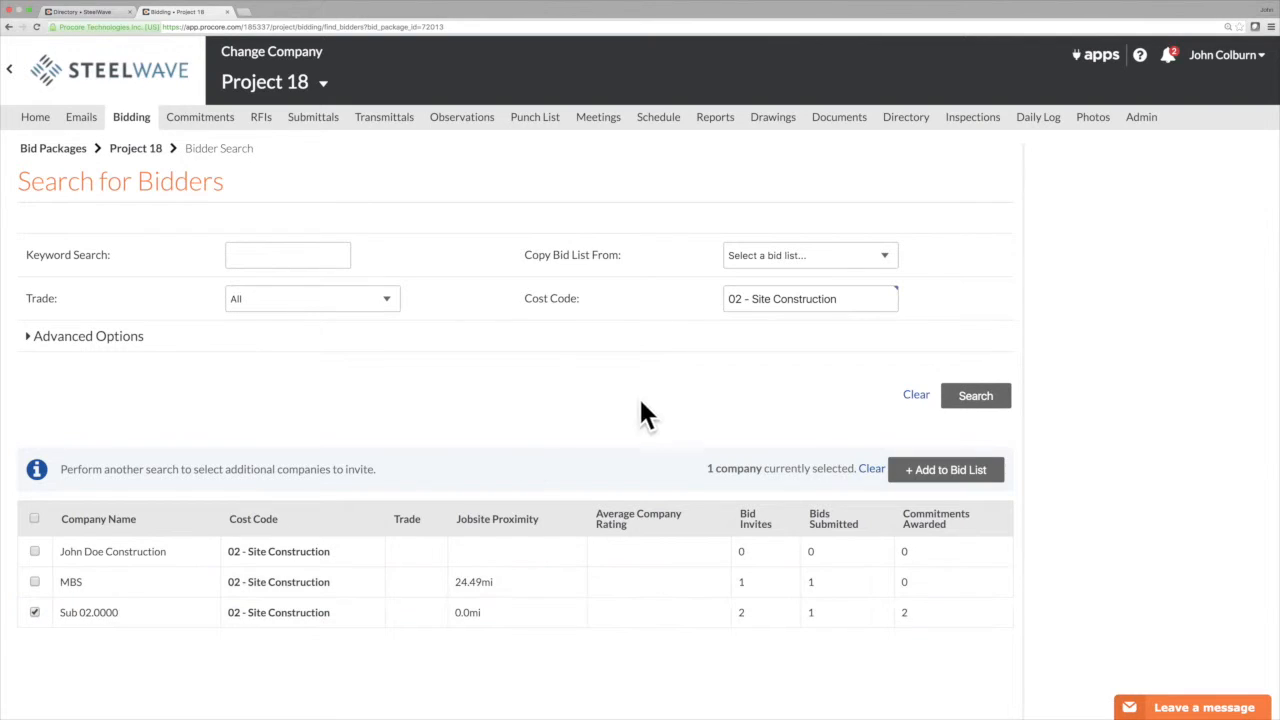
Search for bidders under cost code 03 - Concrete and add Sub 03.0000 to the selection.
left_click(845, 296)
left_click_drag(845, 296, 690, 292)
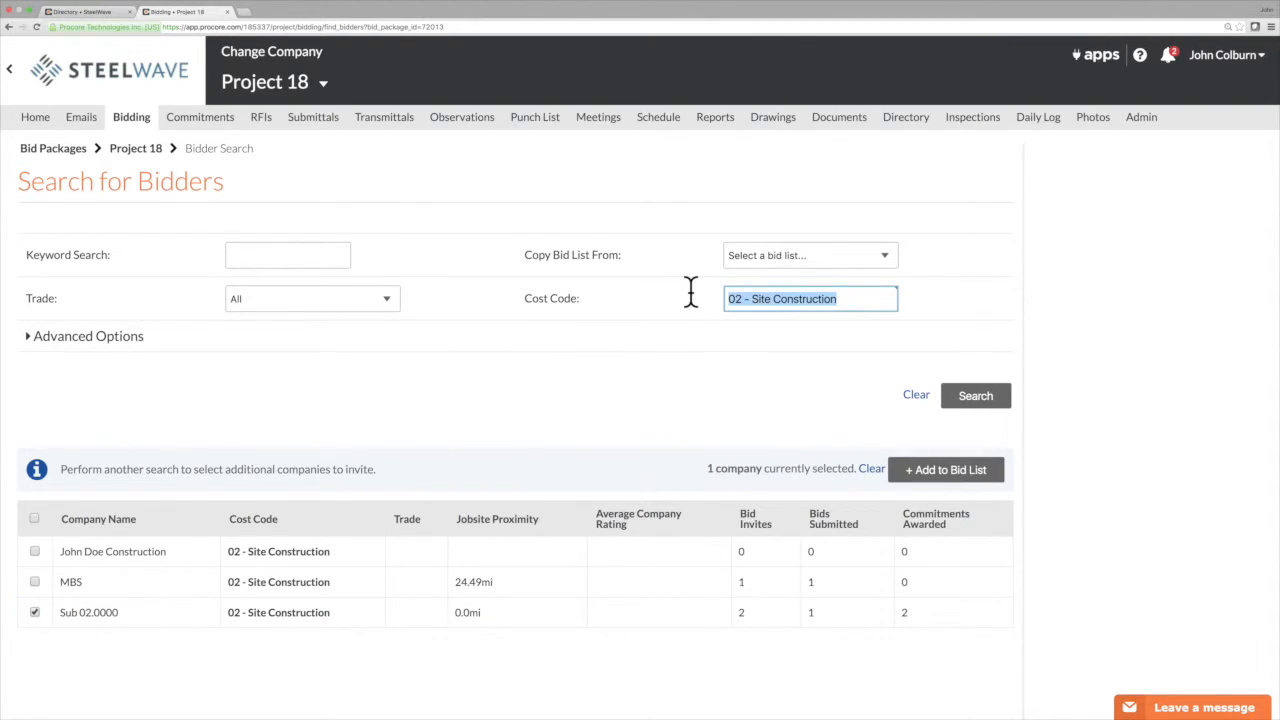
type("03")
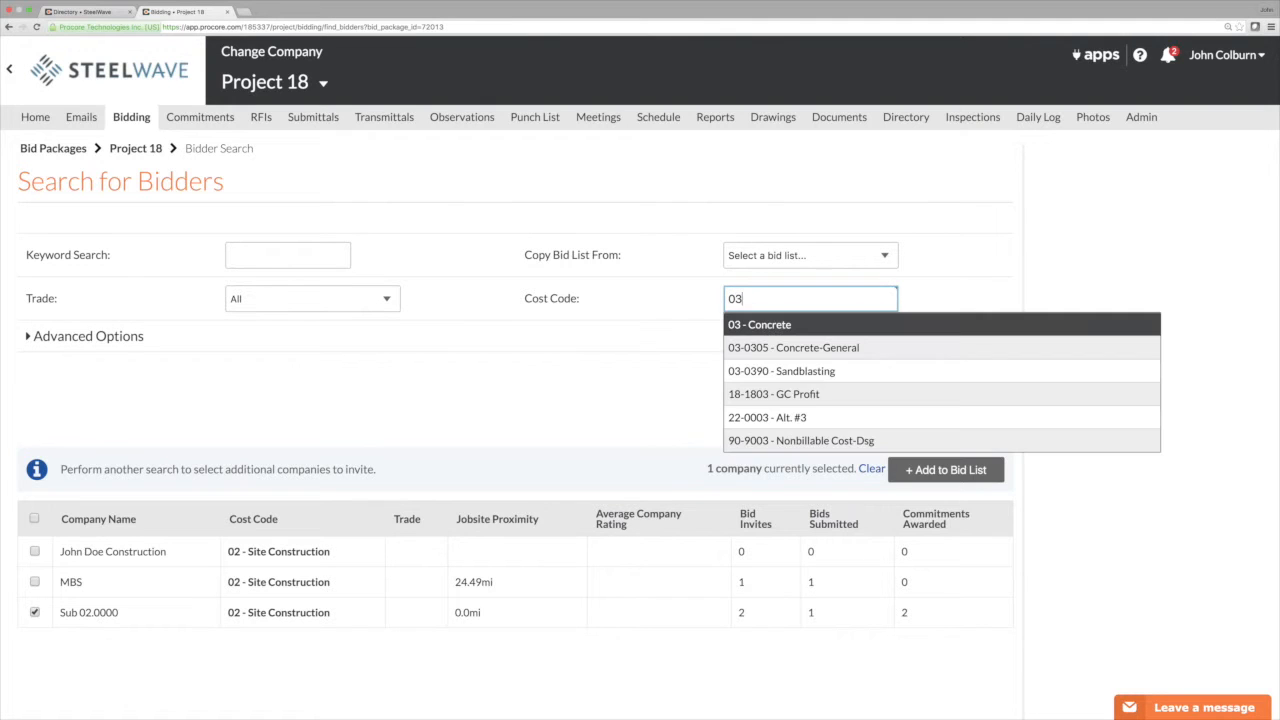
left_click(775, 325)
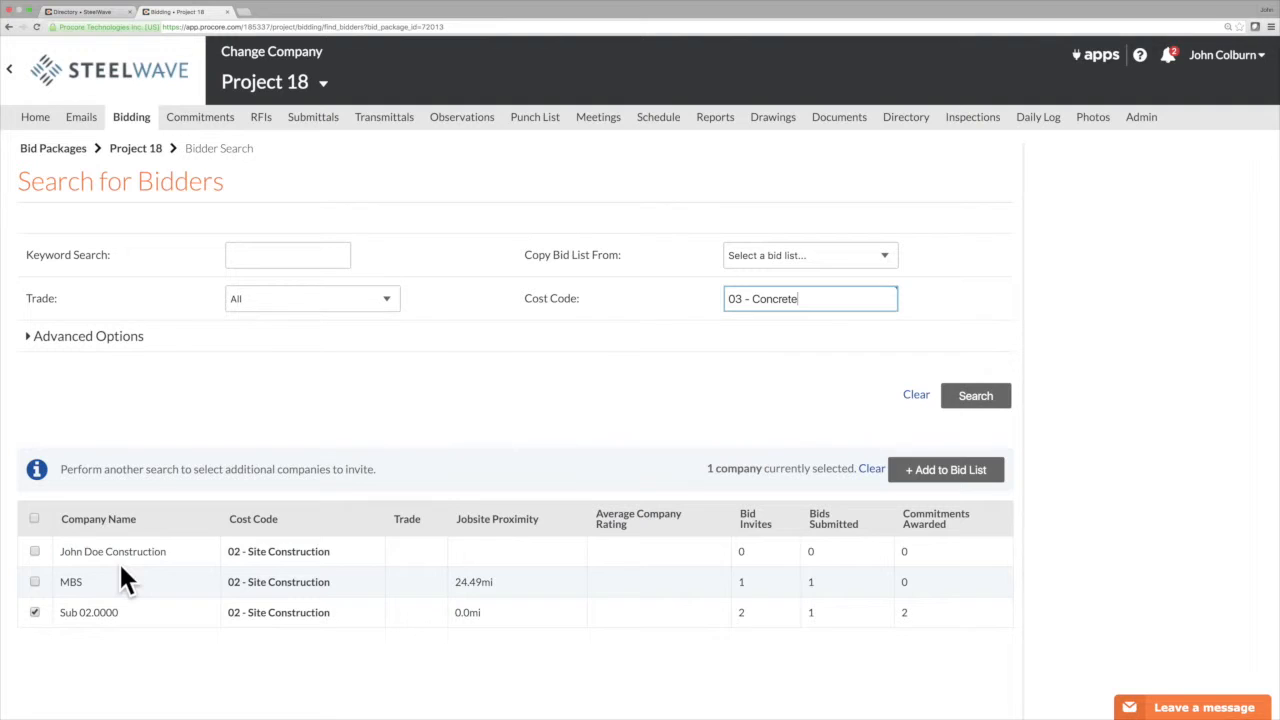
left_click(978, 398)
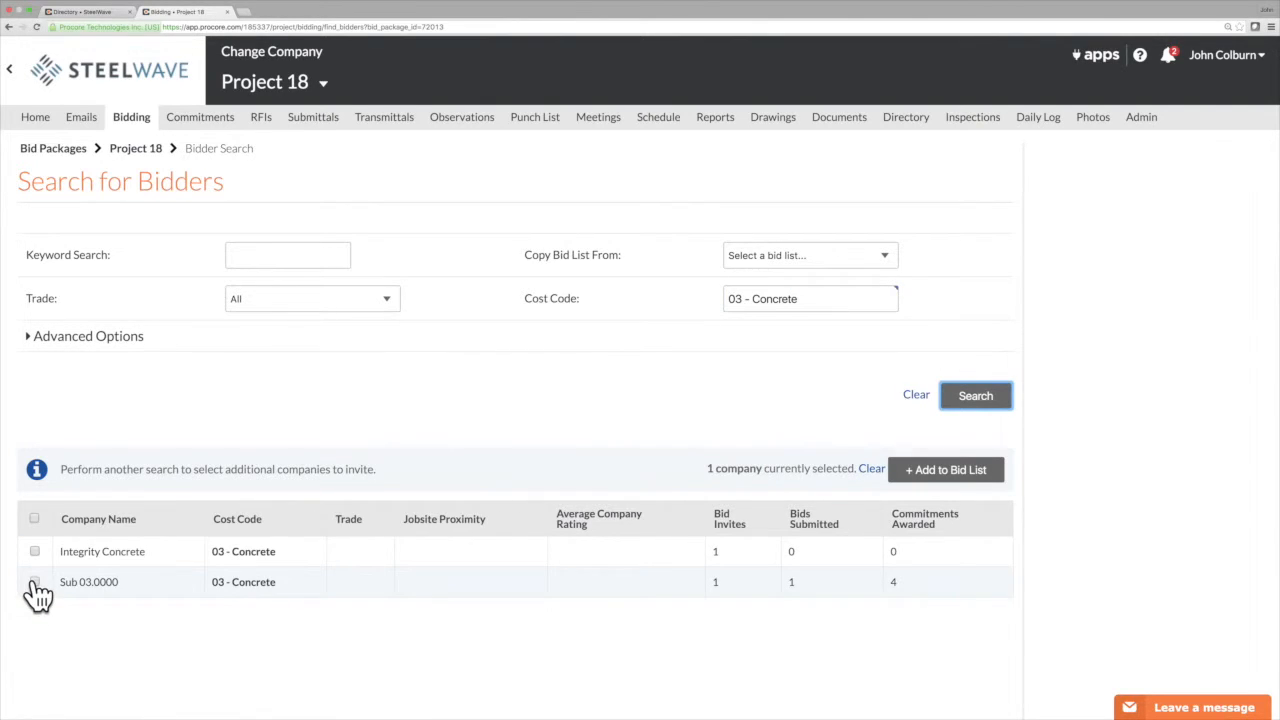
left_click(35, 583)
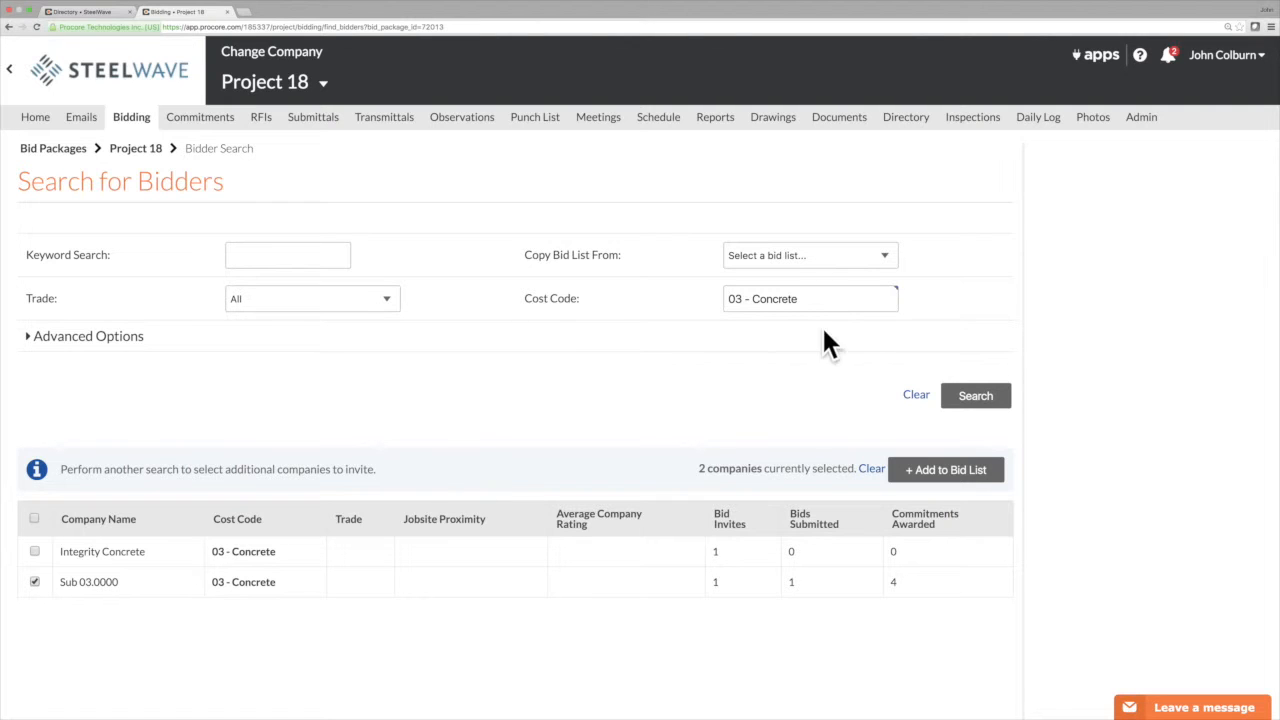
Select Sub 26.0000 from a bidder search for cost code 16 - Electrical and add all selected companies to the bid list.
left_click_drag(821, 306, 663, 303)
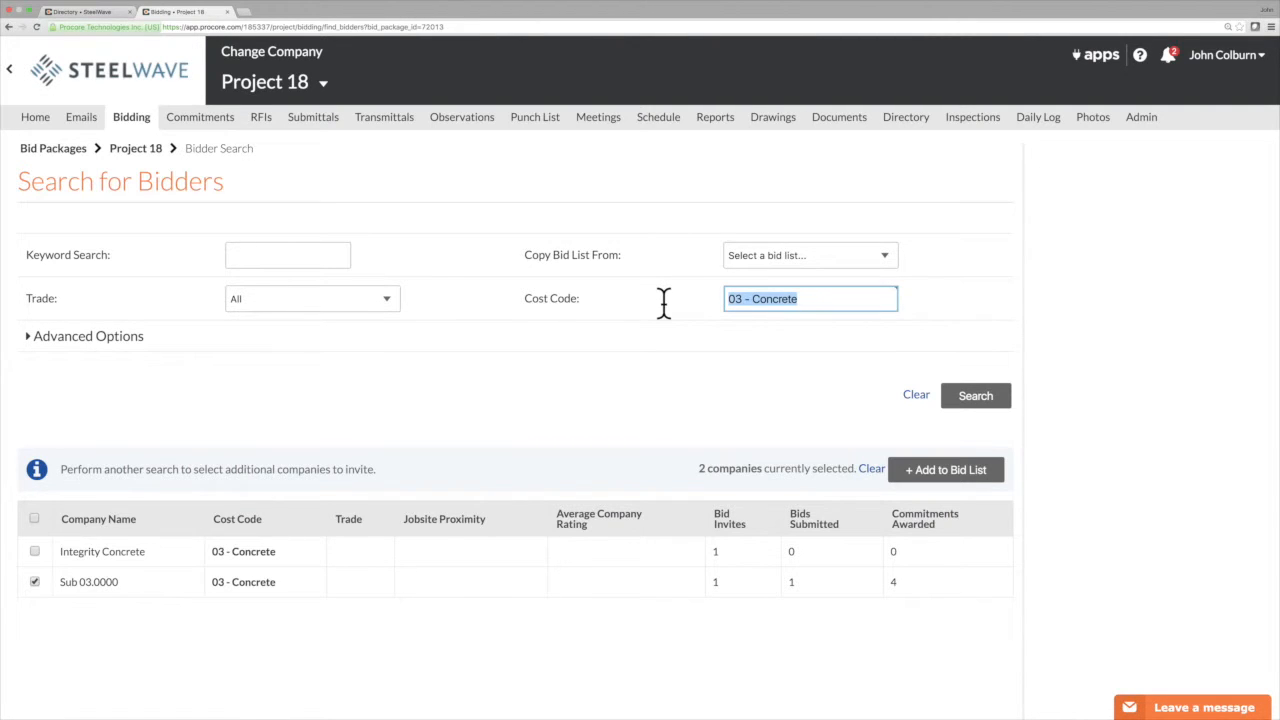
type("16")
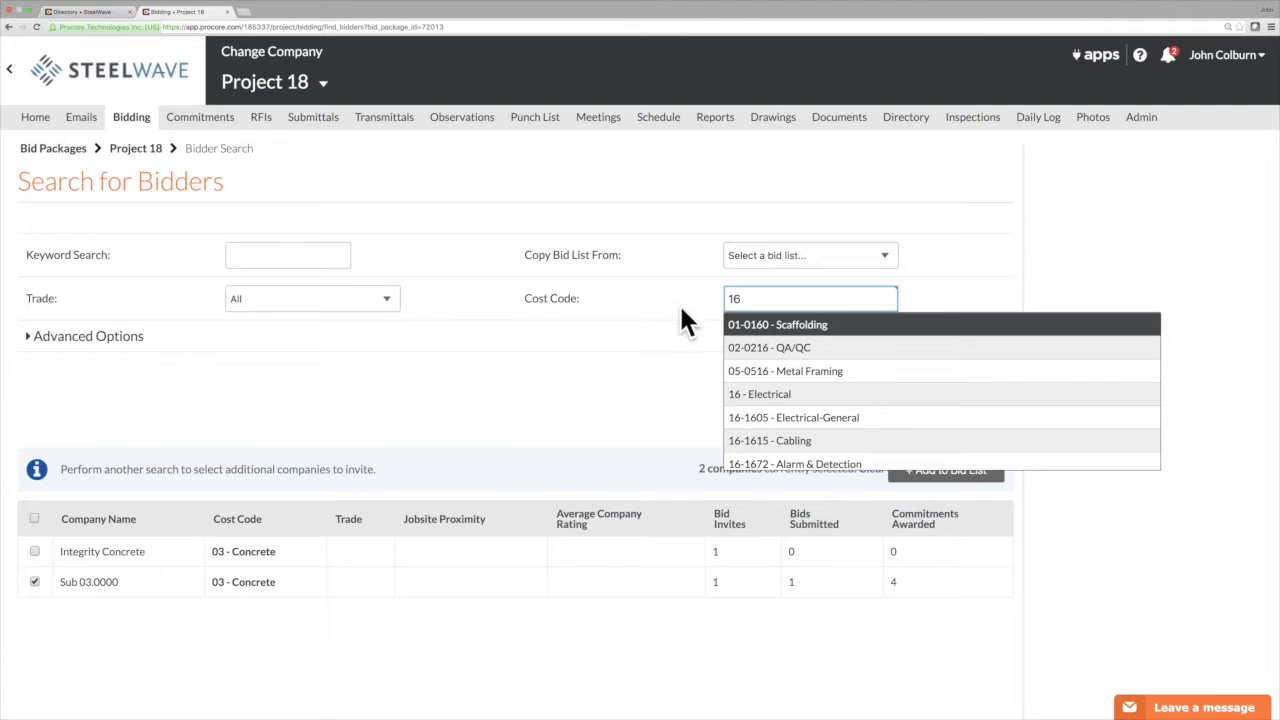
left_click(780, 391)
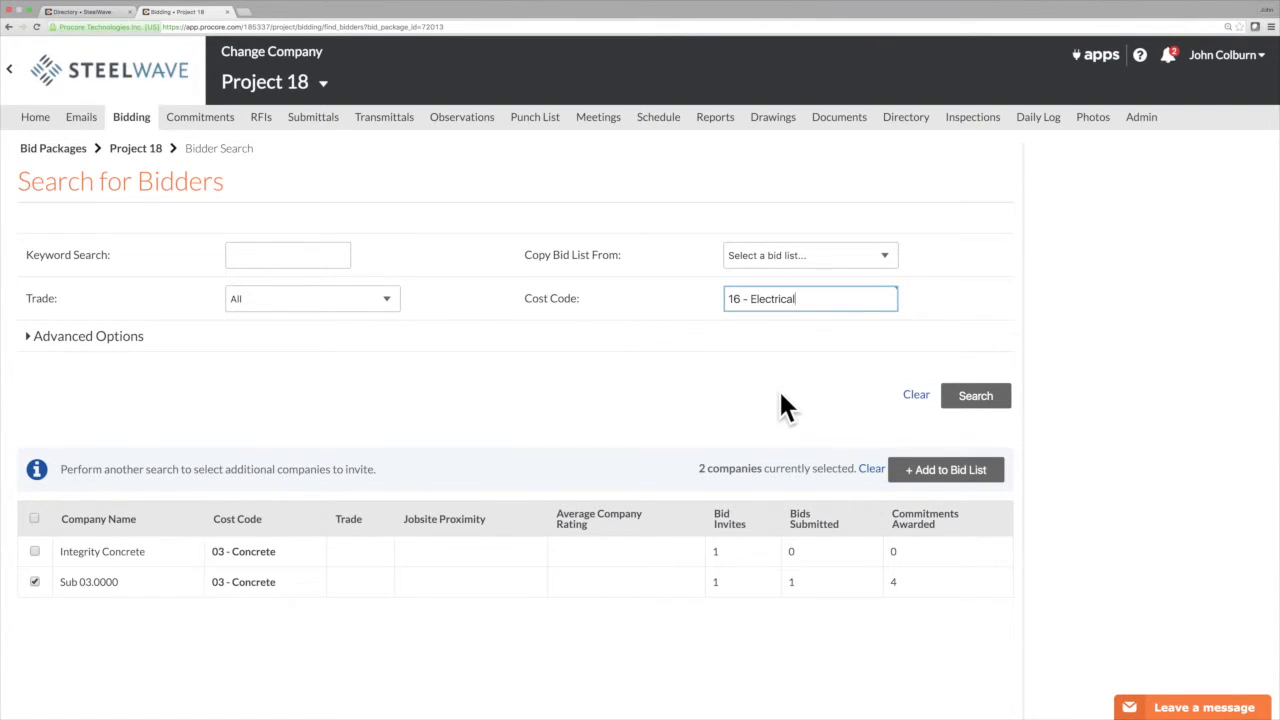
left_click(997, 398)
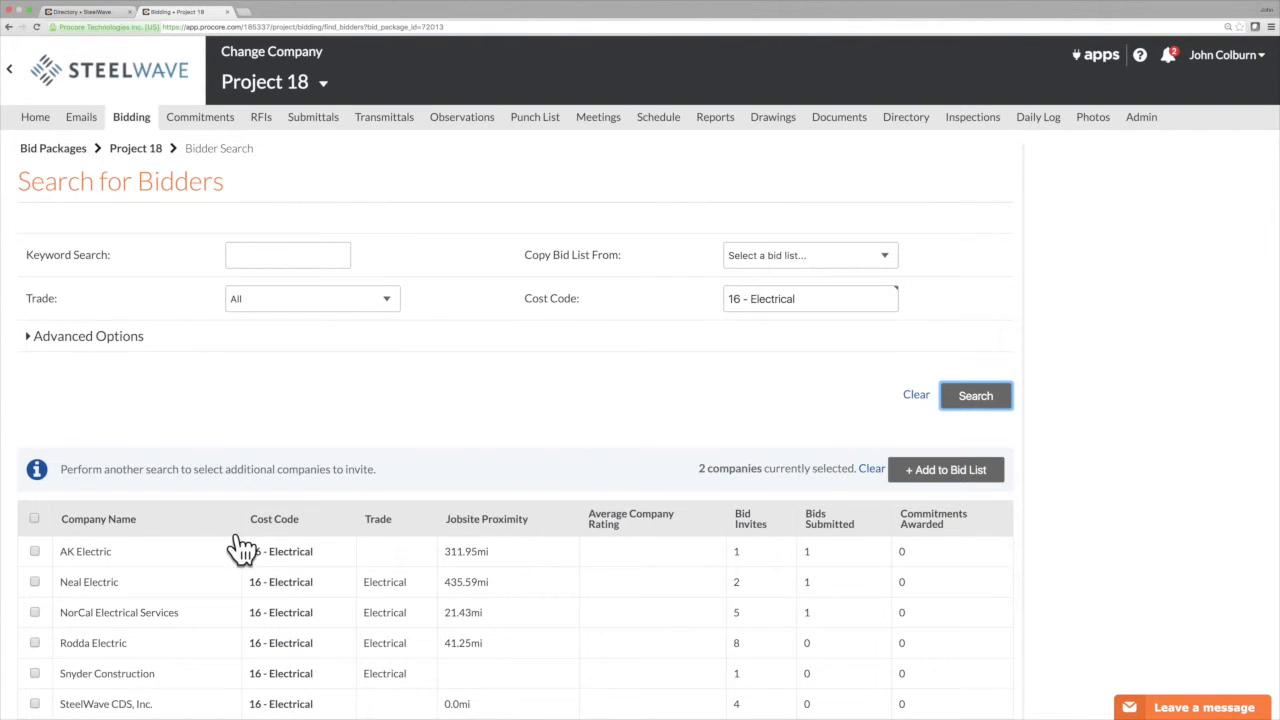
scroll(220, 567, "down", 2)
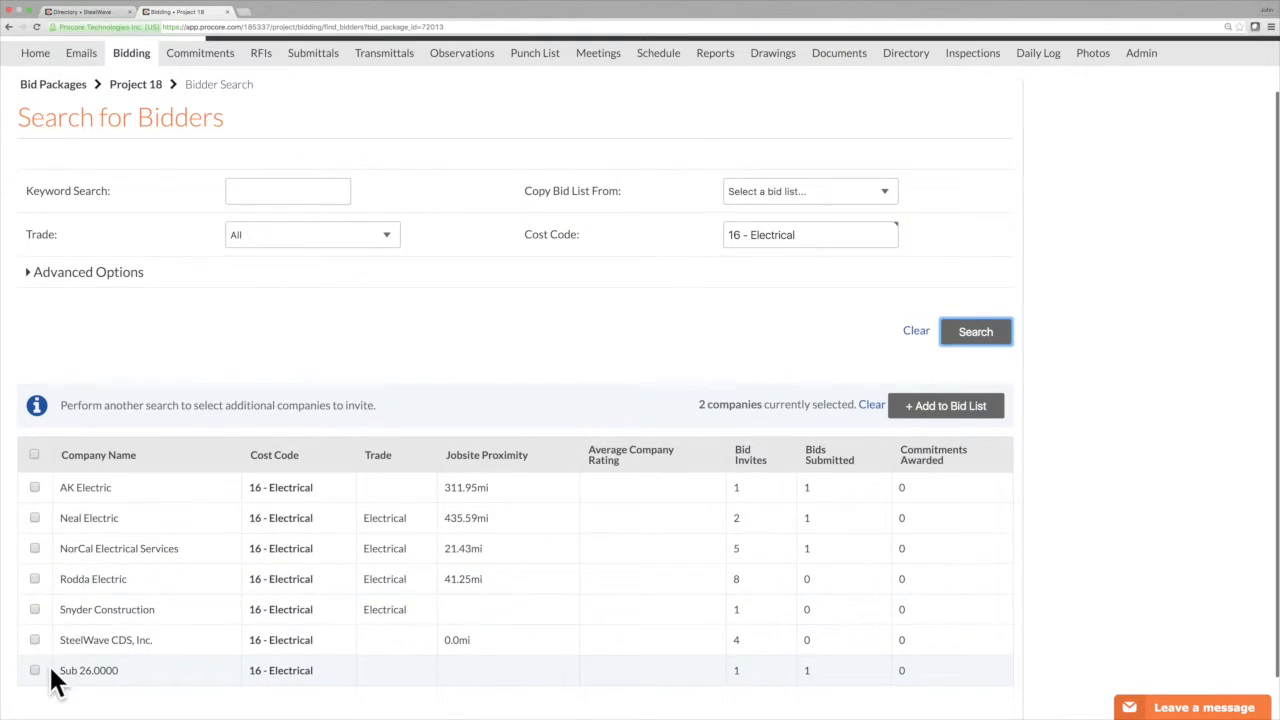
left_click(34, 671)
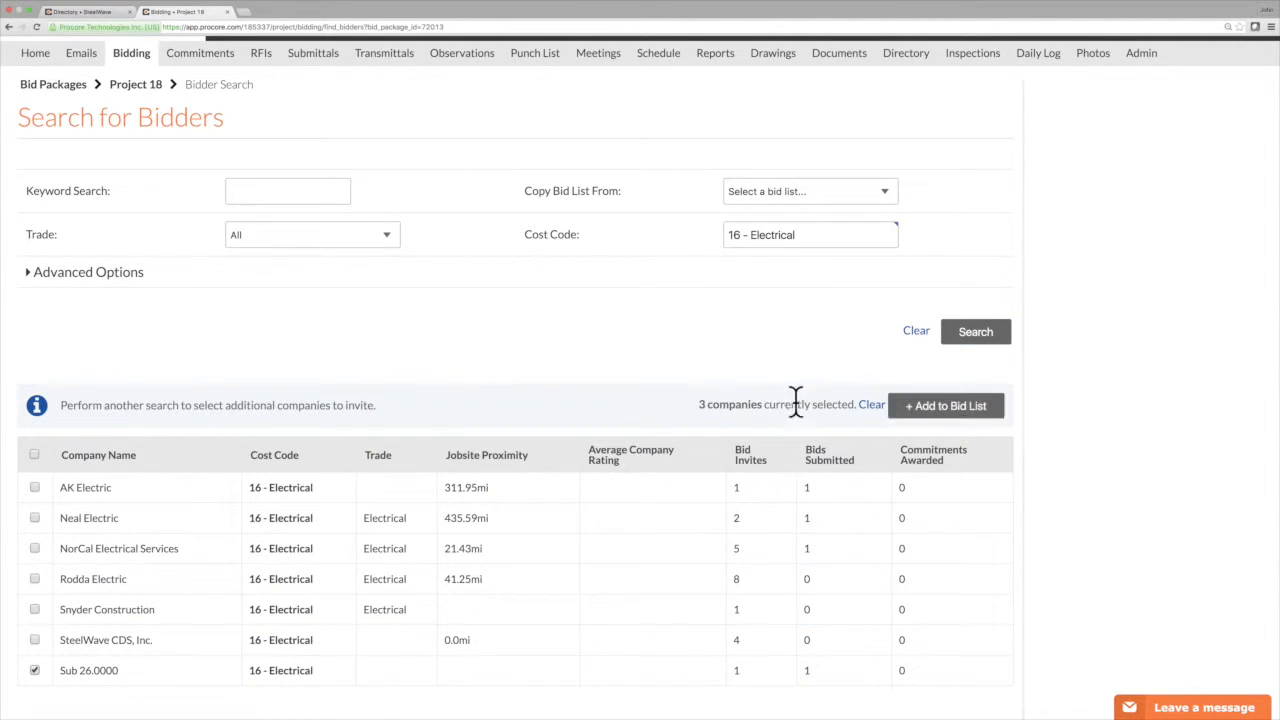
left_click(943, 410)
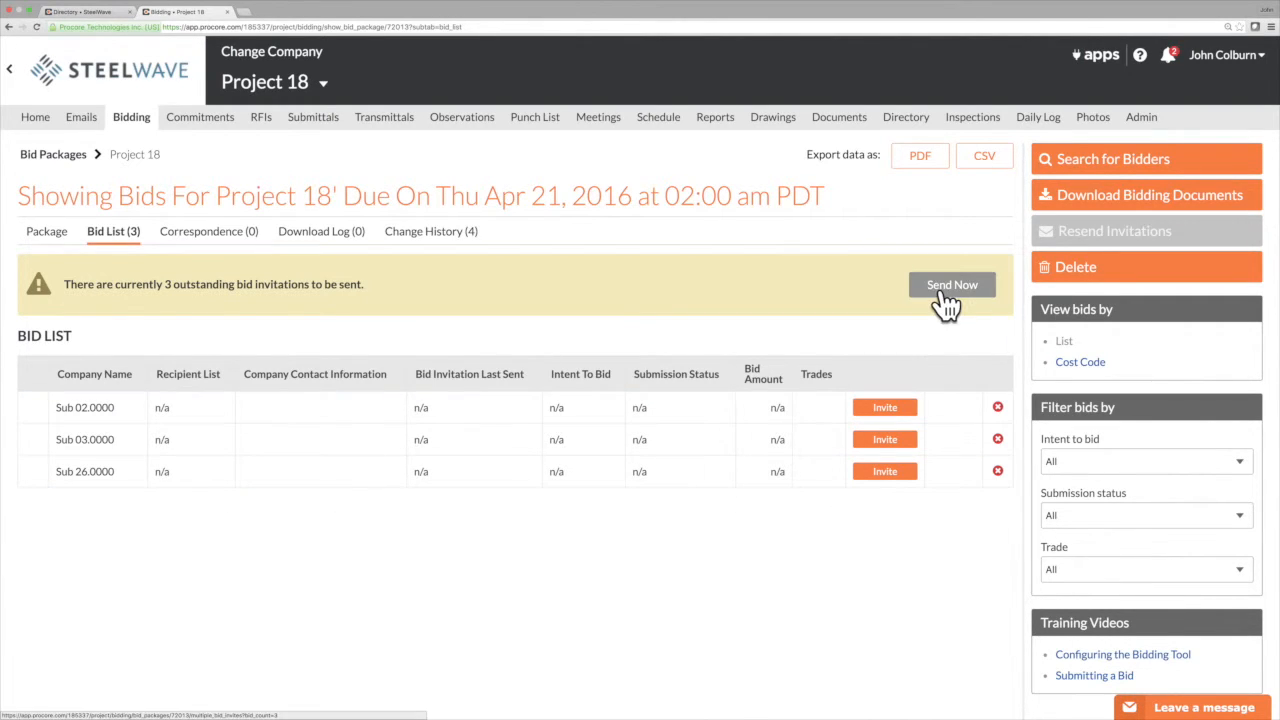
In the invitation for Sub 02.0000, add cost code 02-0213 - ACM Abatement and remove 02-0211 - Demolition and 02 - Site Construction.
left_click(885, 408)
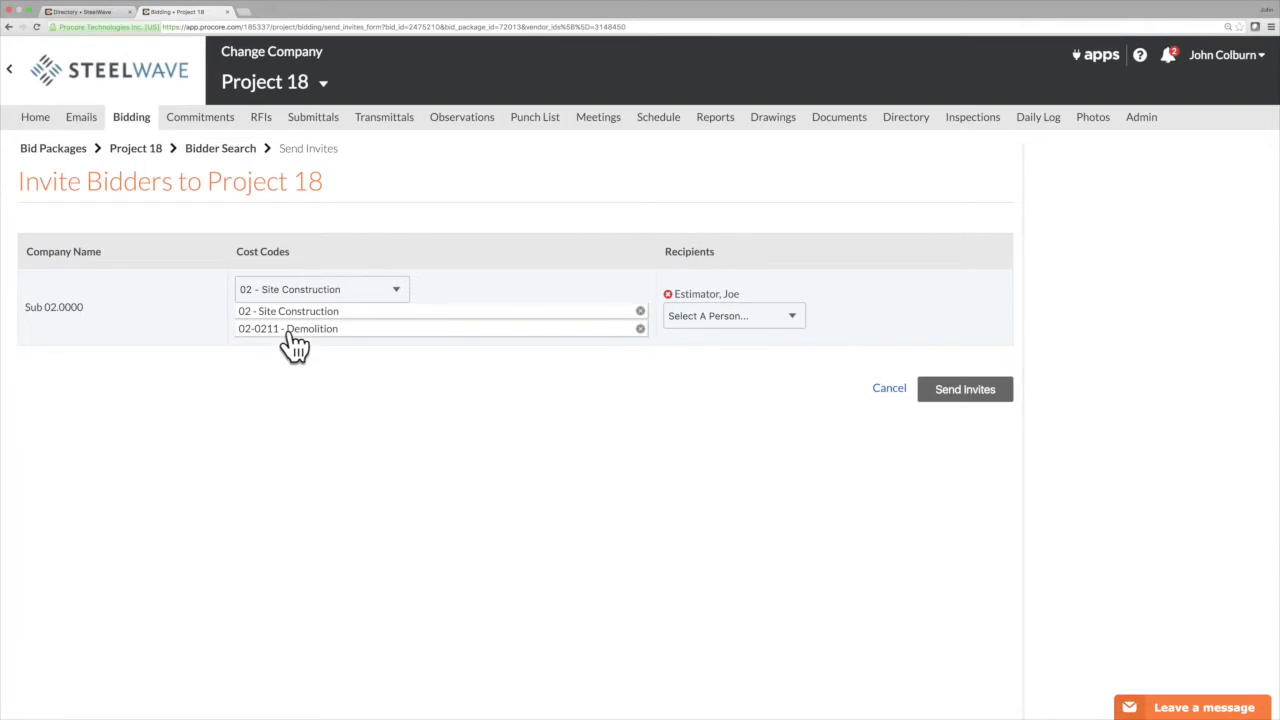
left_click(387, 289)
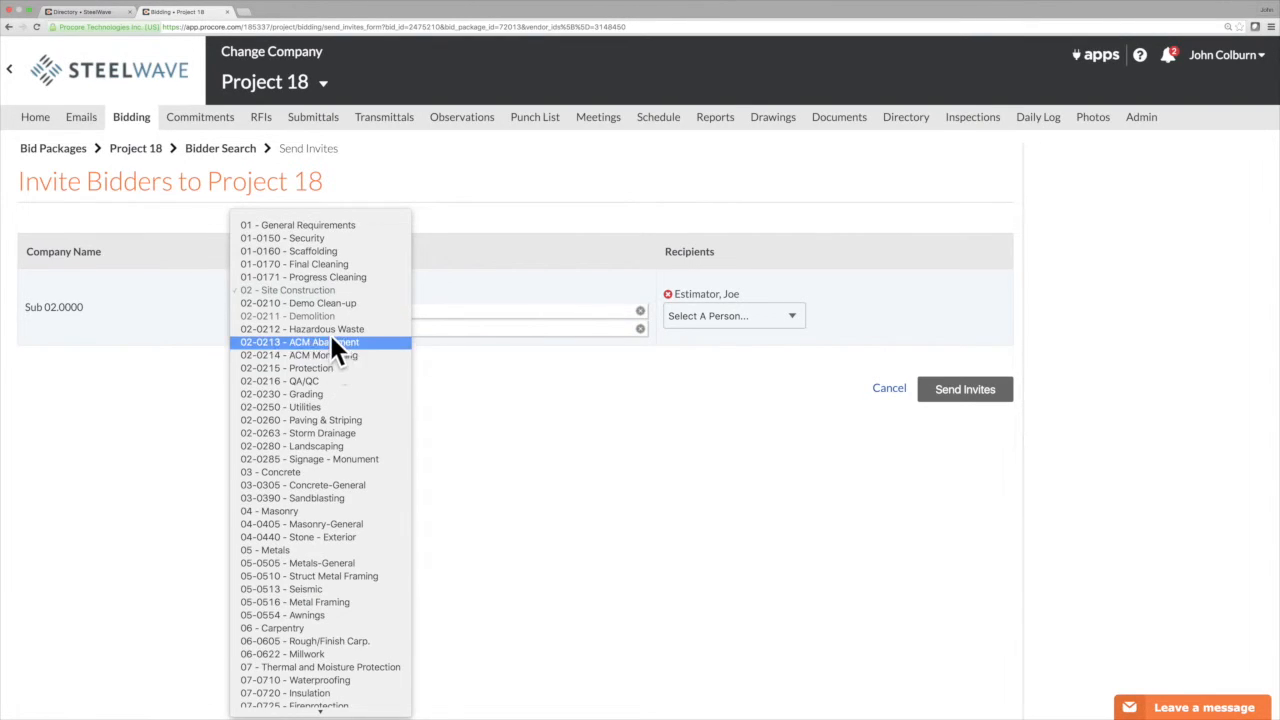
left_click(331, 341)
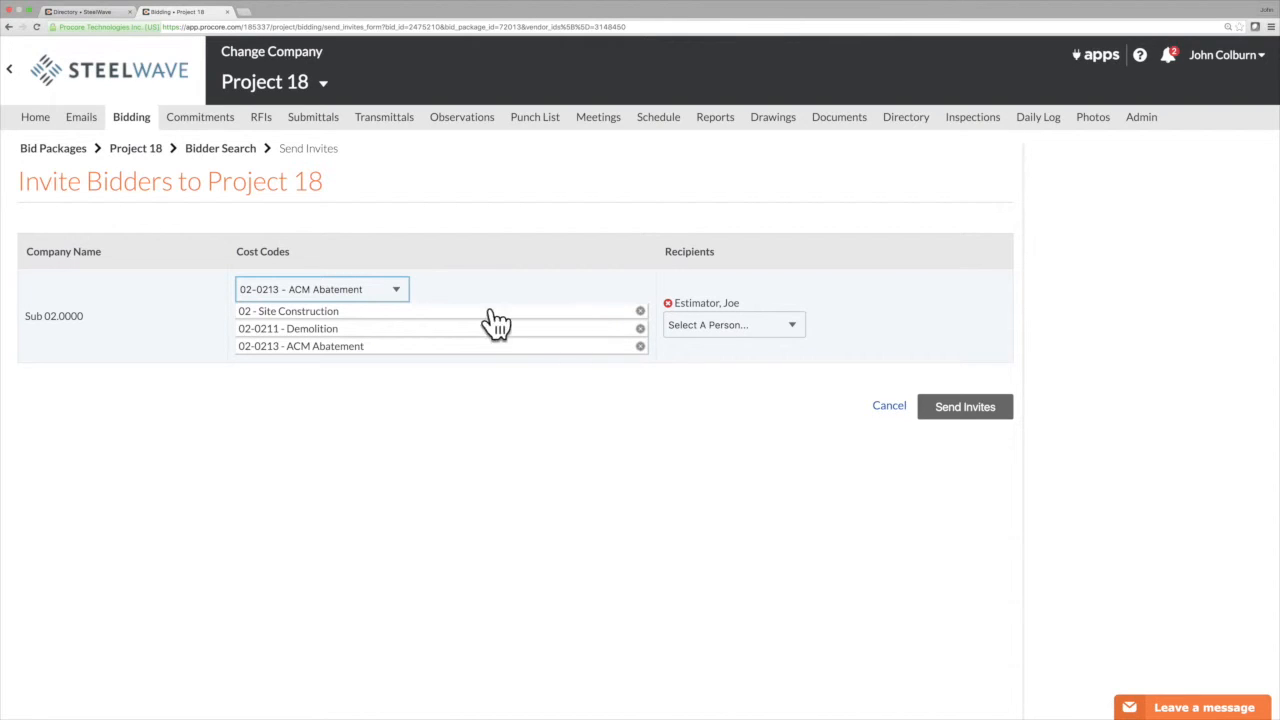
left_click(640, 329)
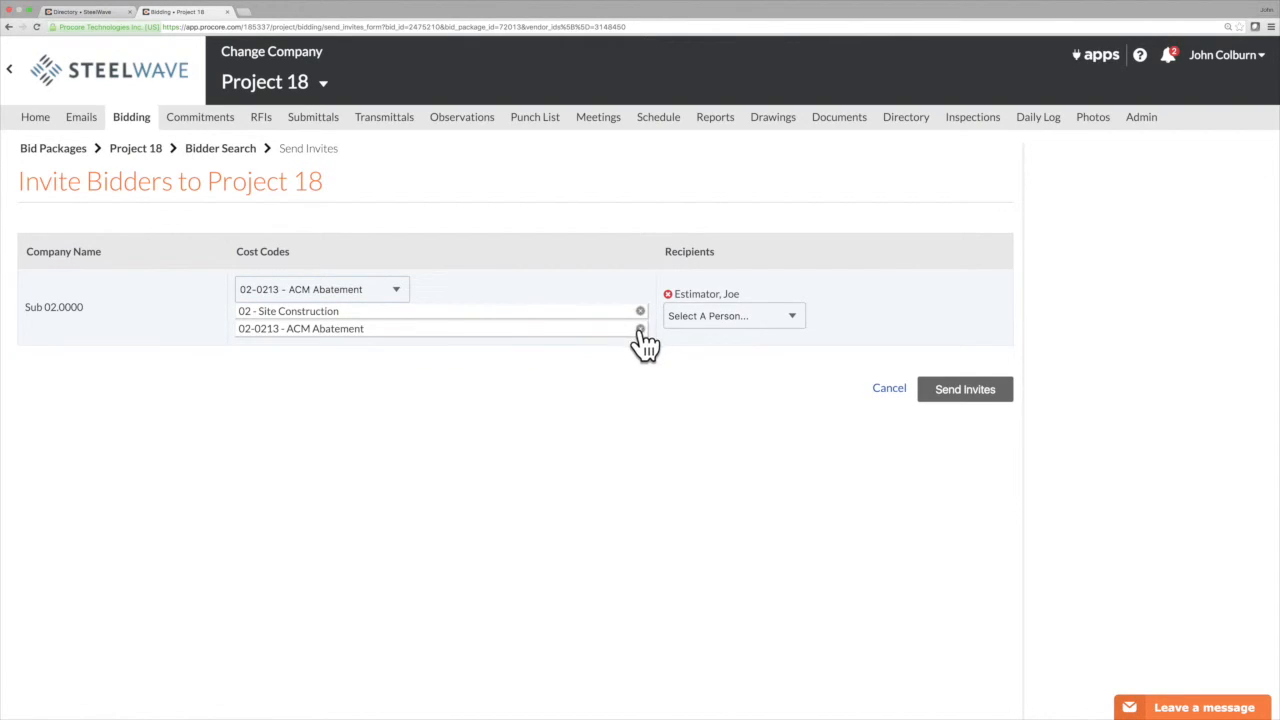
left_click(640, 311)
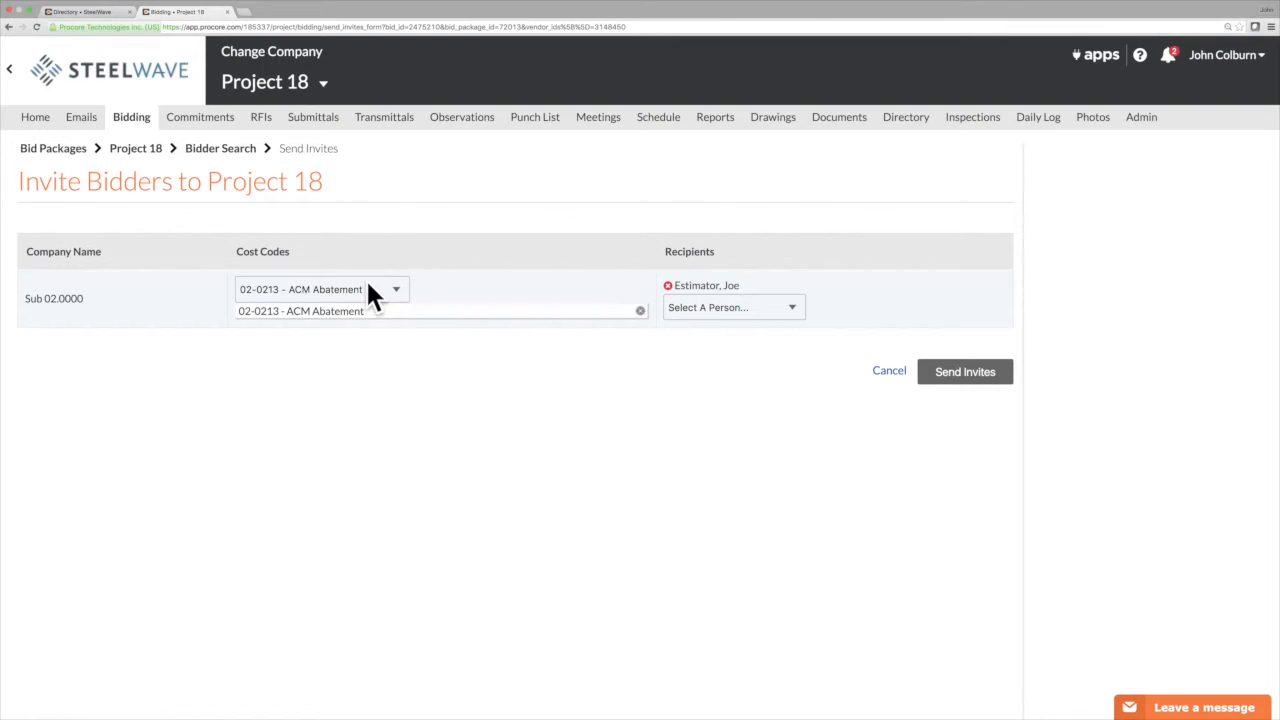
Replace cost code 02-0213 - ACM Abatement with 02-0211 - Demolition in the invitation for Sub 02.0000.
left_click(368, 285)
left_click(346, 266)
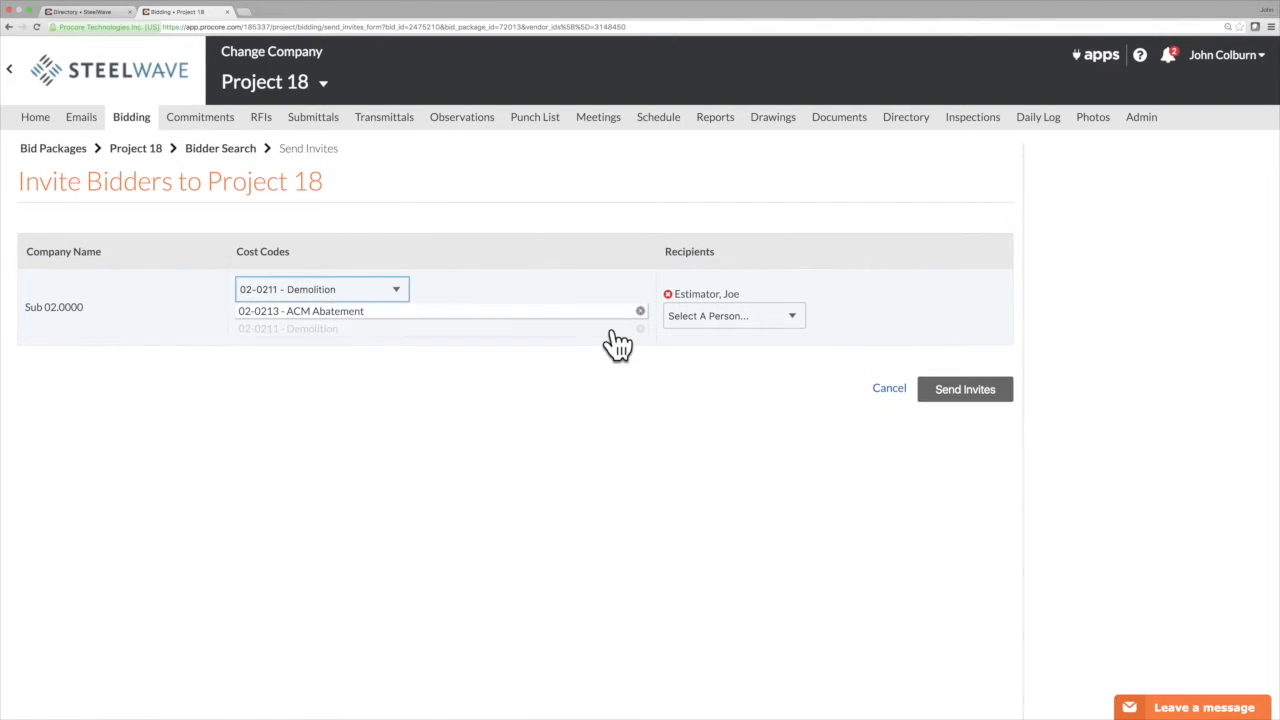
left_click(639, 311)
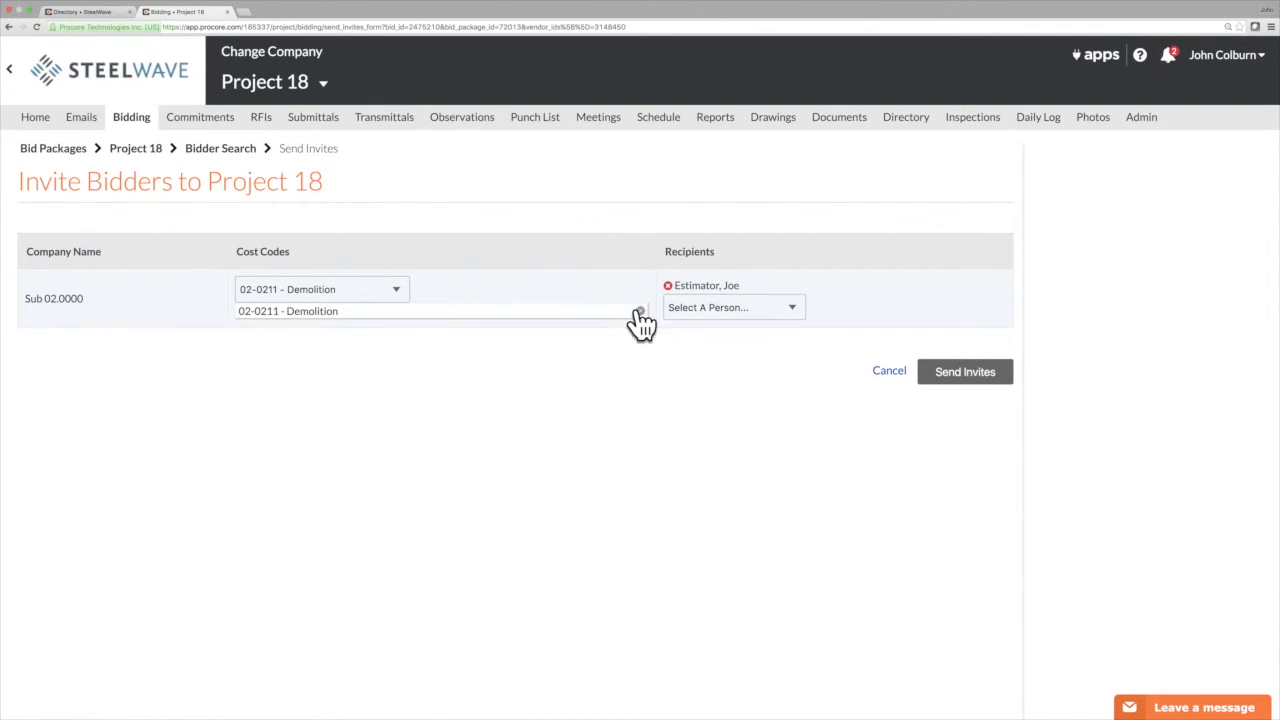
Add the company's other contact as a second recipient and send the invitation to Sub 02.0000.
left_click(709, 307)
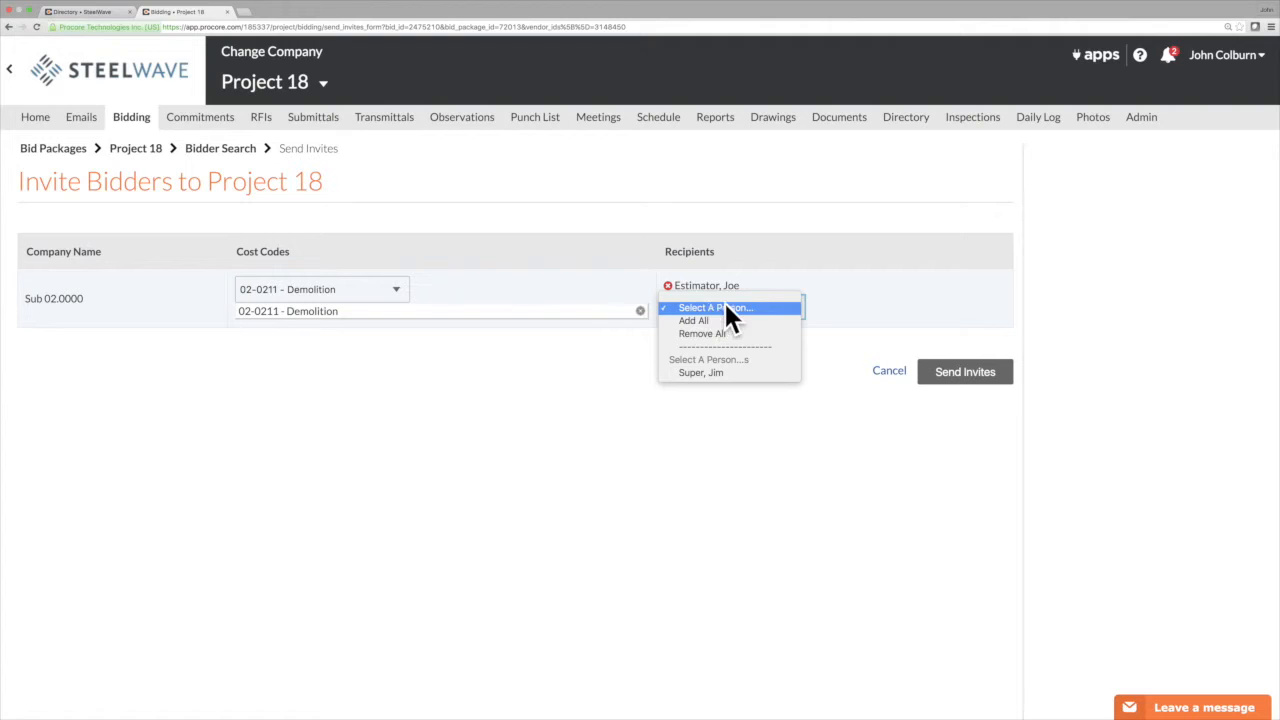
left_click(707, 372)
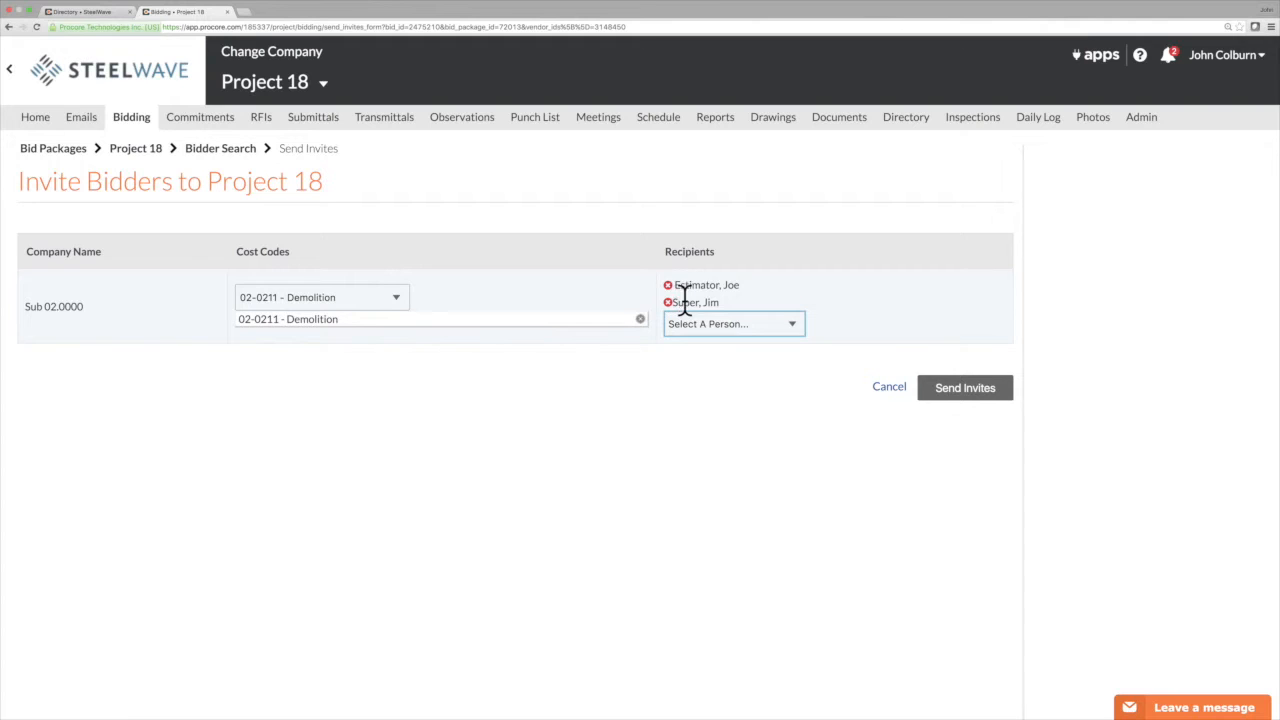
left_click(962, 390)
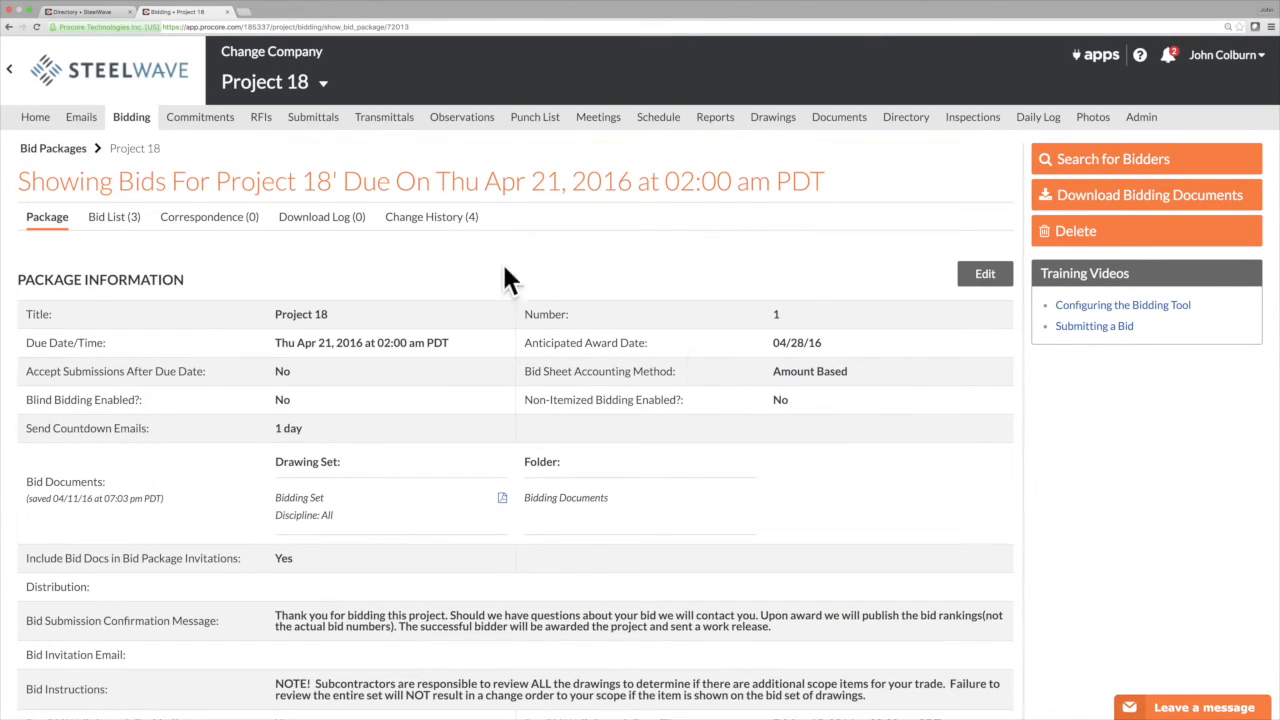
Open the outstanding invitations from the bid list and remove 03-0390 - Sandblasting and 03 - Concrete from Sub 03.0000's cost codes.
left_click(113, 220)
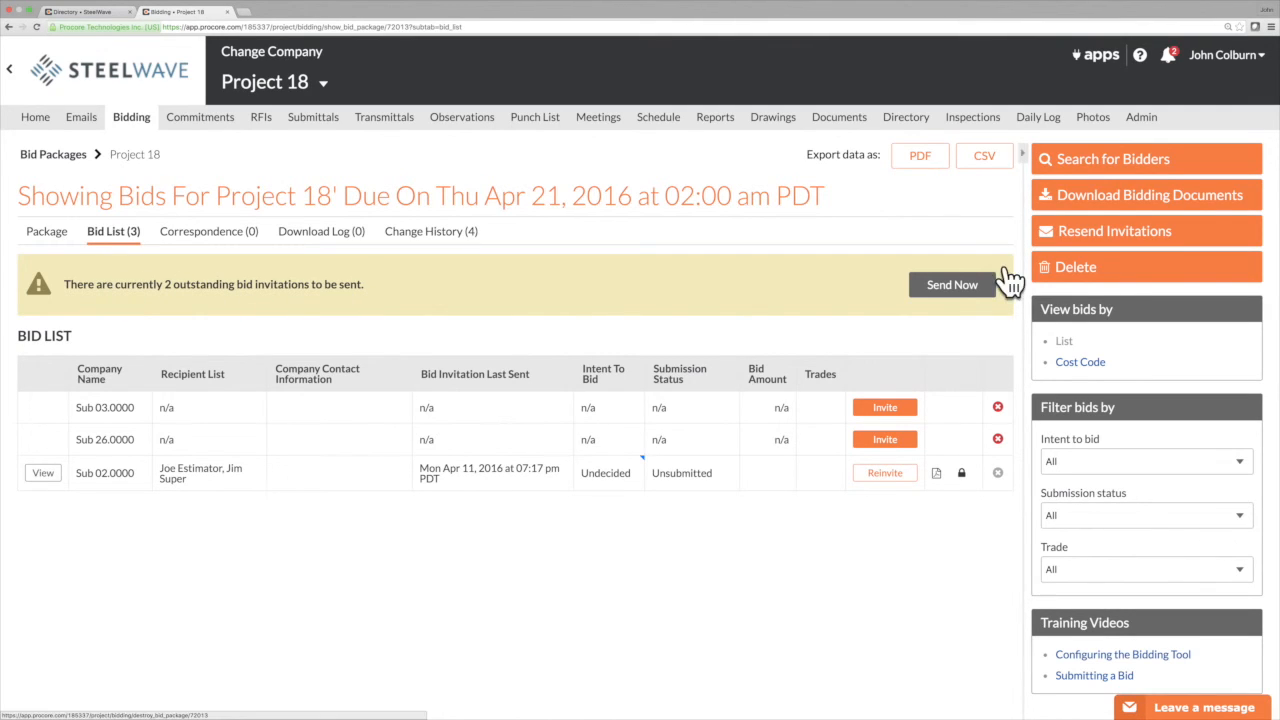
left_click(966, 288)
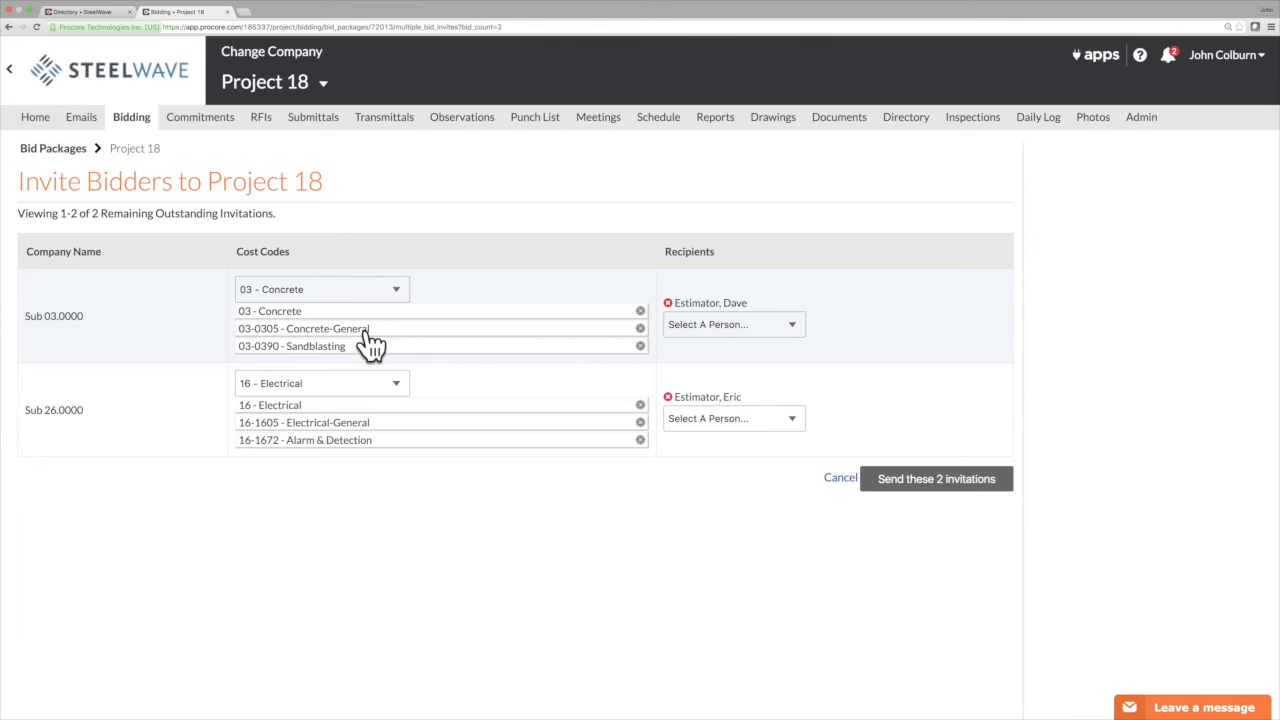
left_click(640, 346)
left_click(640, 311)
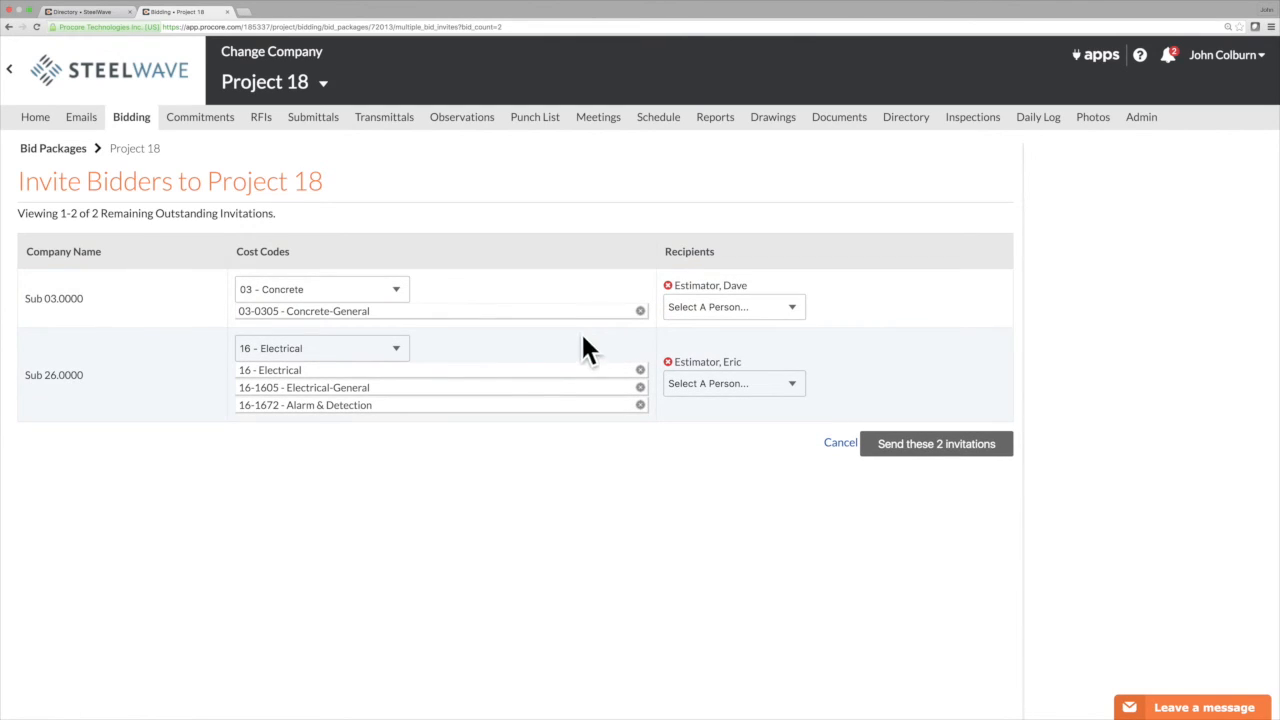
Remove 16-1672 - Alarm & Detection and 16 - Electrical from Sub 26.0000's cost codes and send both outstanding invitations.
left_click(640, 405)
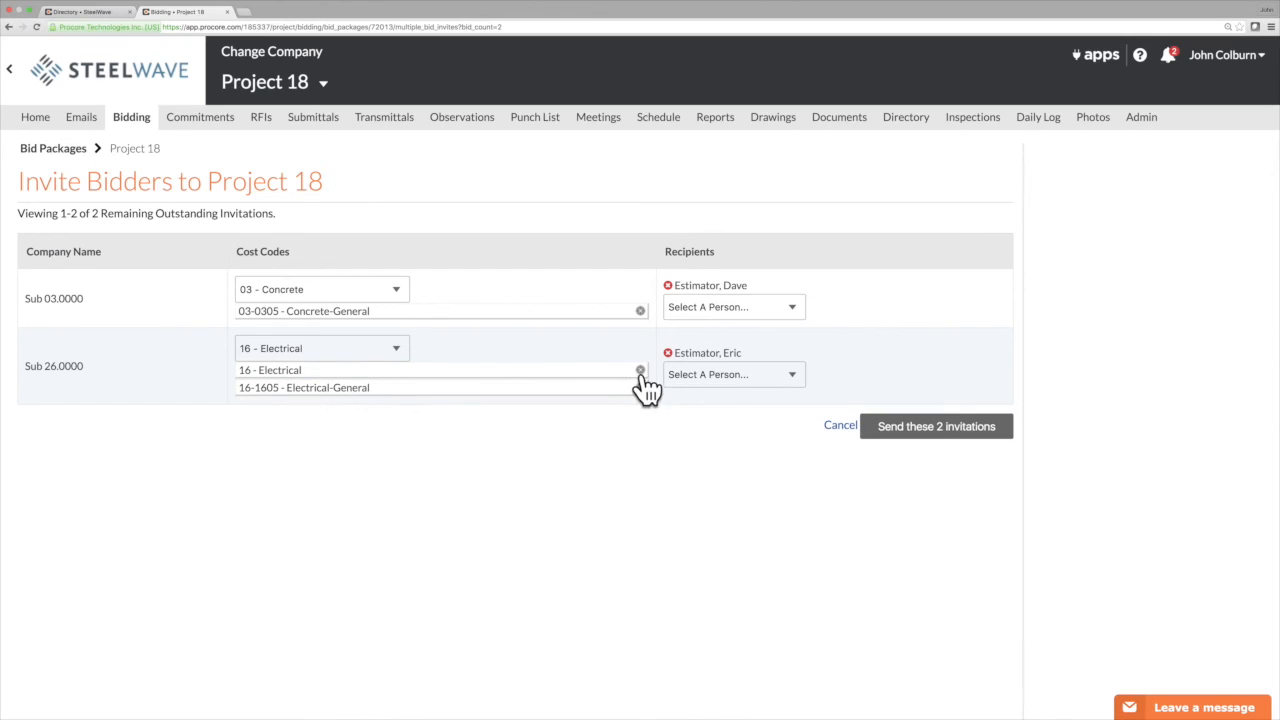
left_click(640, 370)
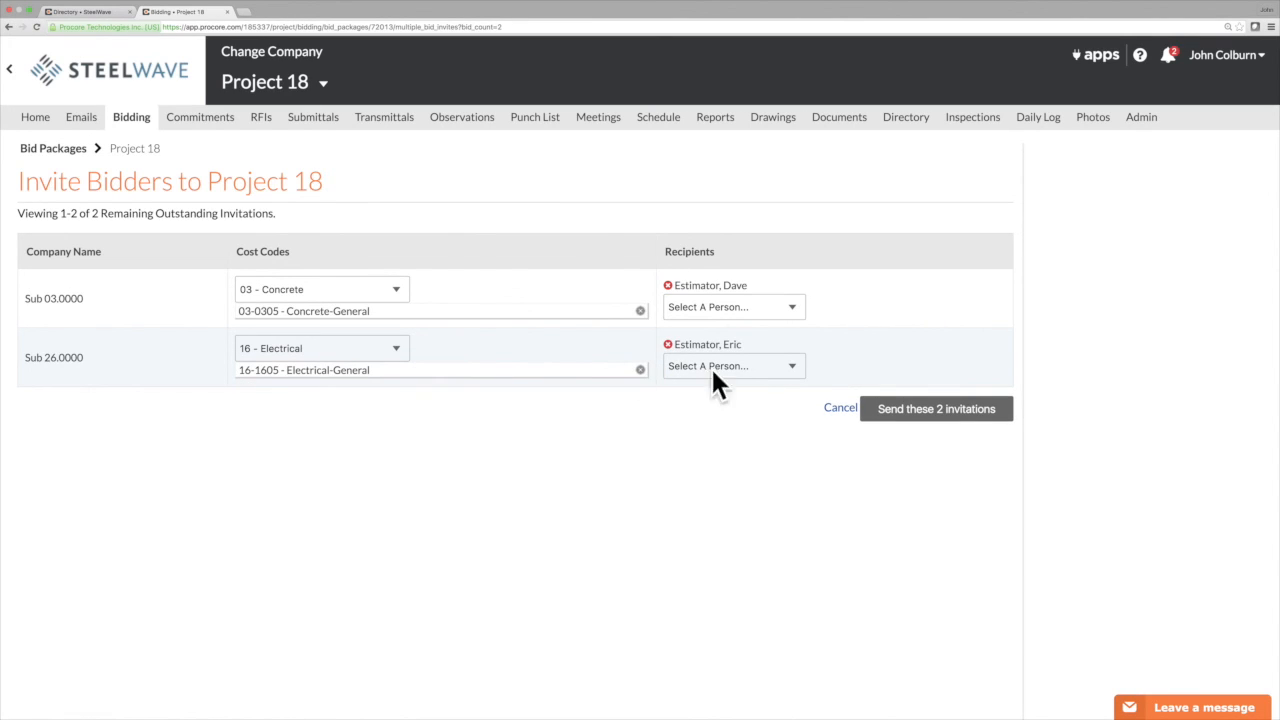
left_click(919, 410)
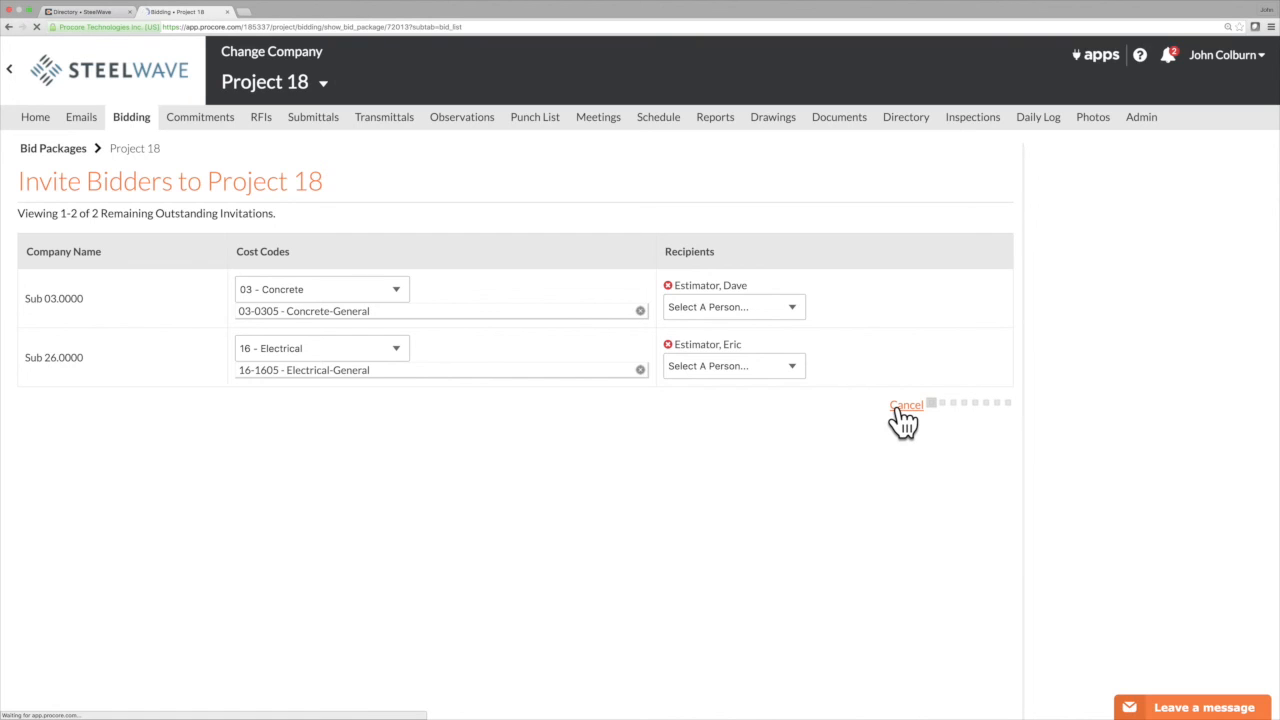